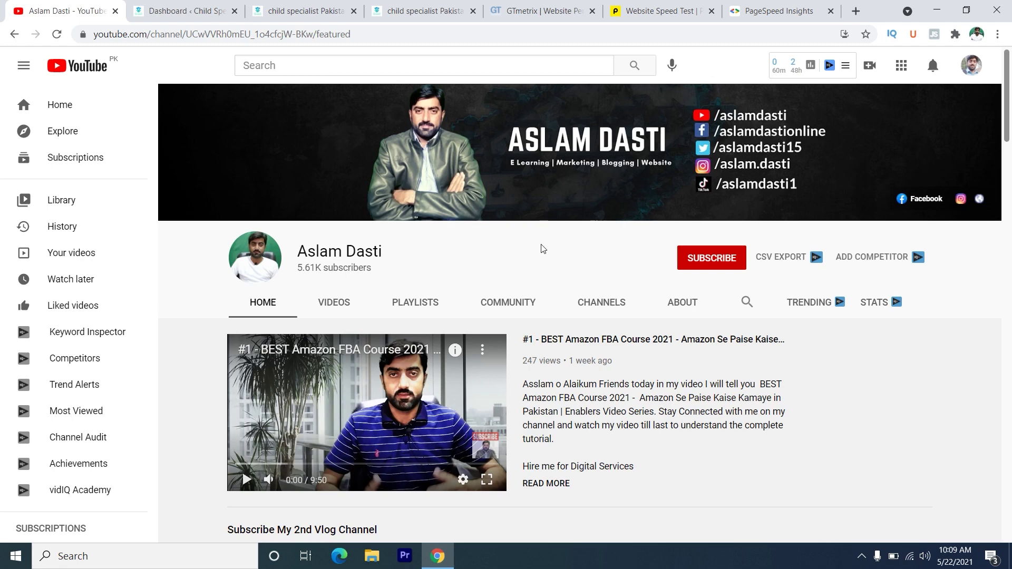
# Subscribe to the open YouTube channel and set its notifications to All
pyautogui.click(709, 262)
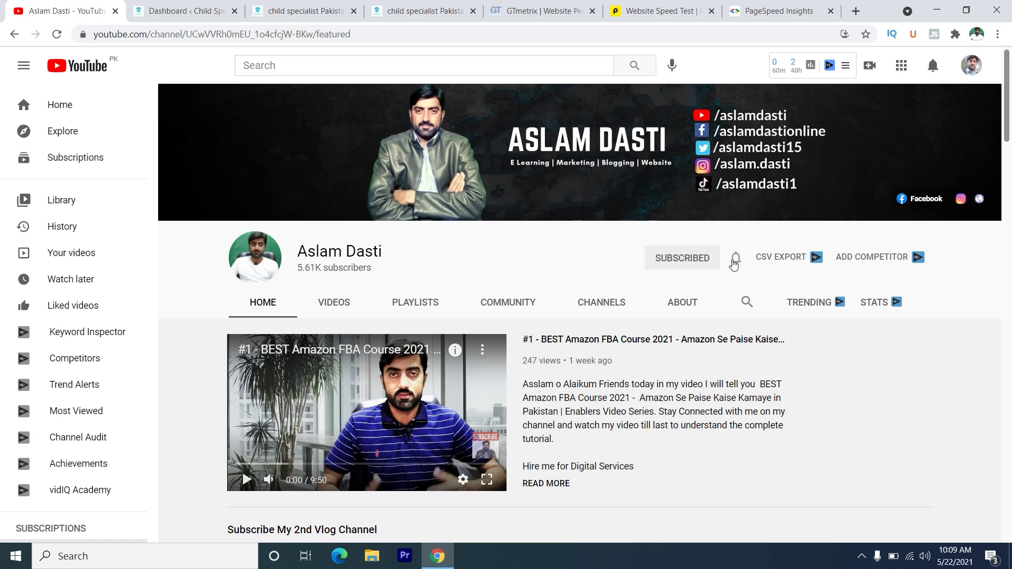
pyautogui.click(735, 258)
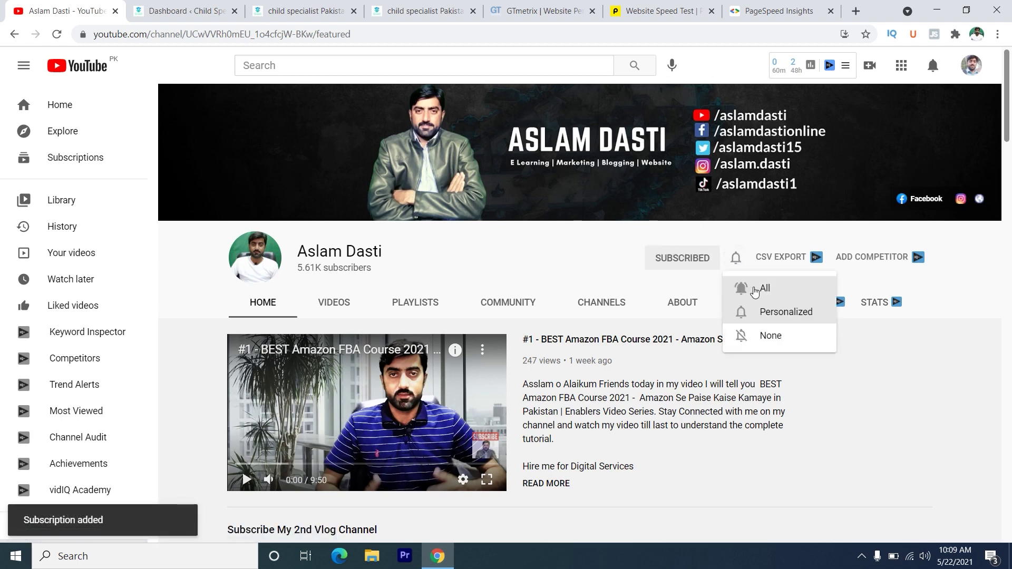
pyautogui.click(756, 289)
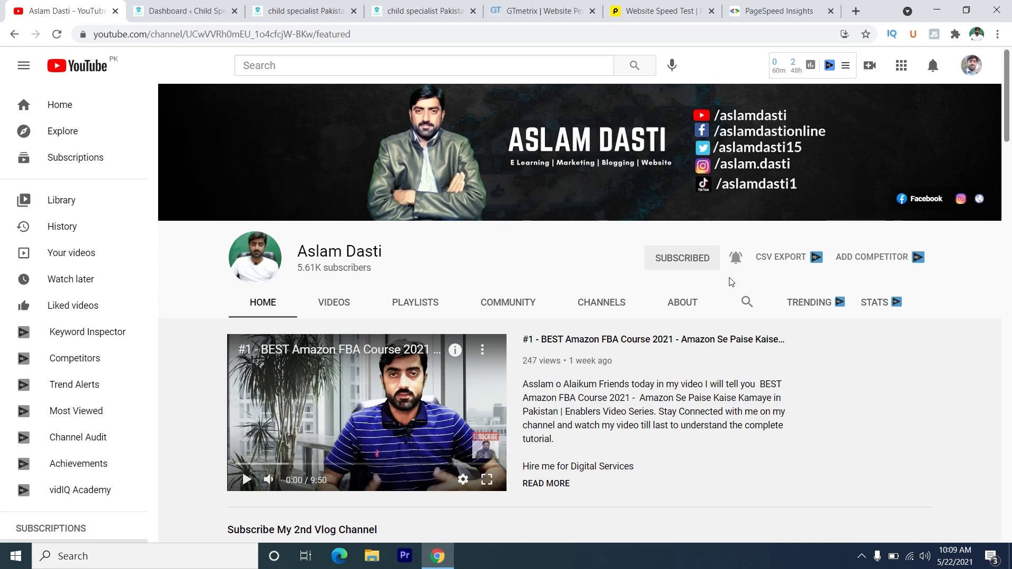
# Look through the video sections on the channel's home page, including Amazon, Shopify, Facebook ads, SEO, Blogging and Wordpress
pyautogui.scroll(-9, 730, 282)
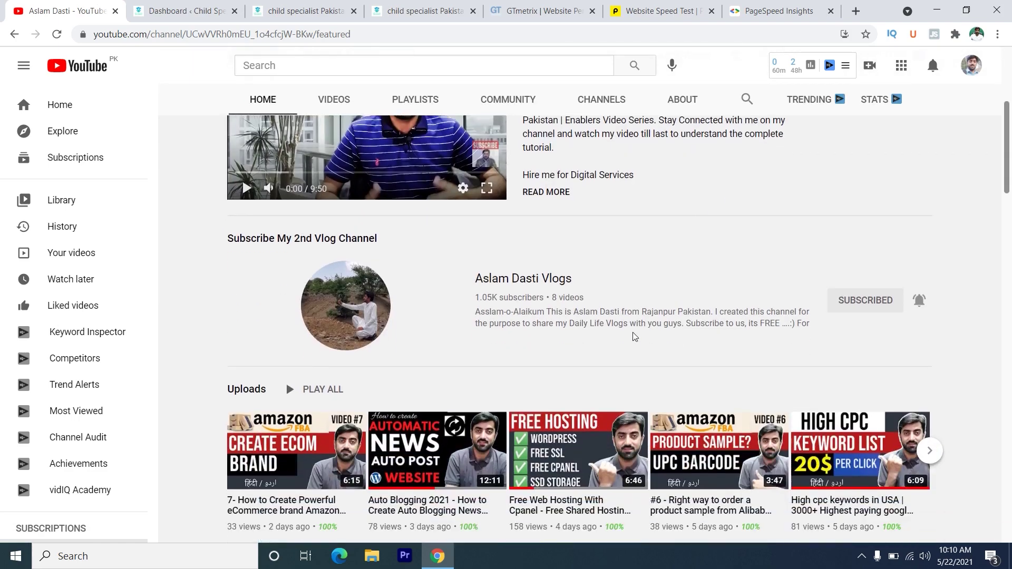
pyautogui.scroll(-6, 298, 271)
pyautogui.scroll(-1, 303, 258)
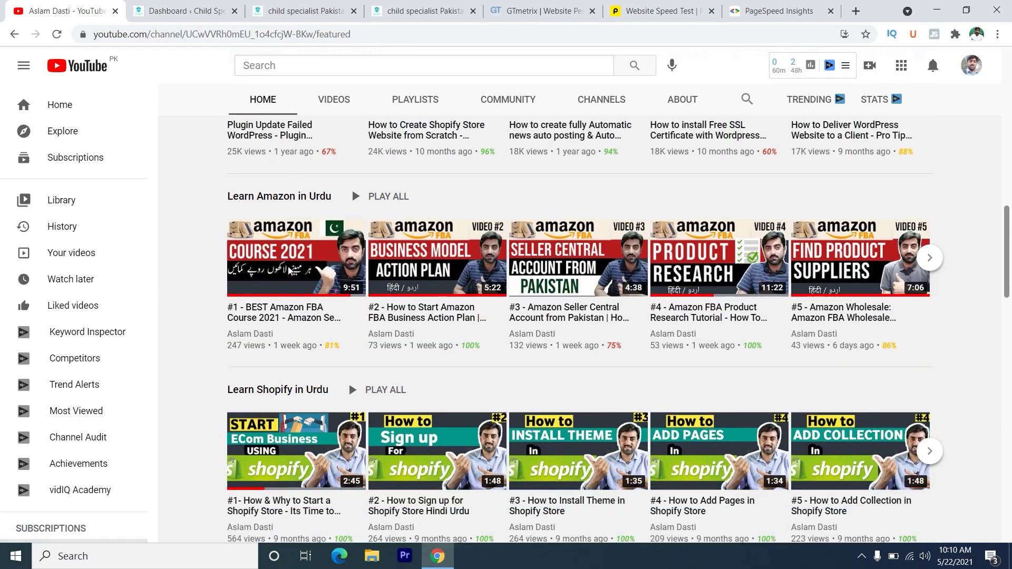
pyautogui.scroll(-2, 316, 253)
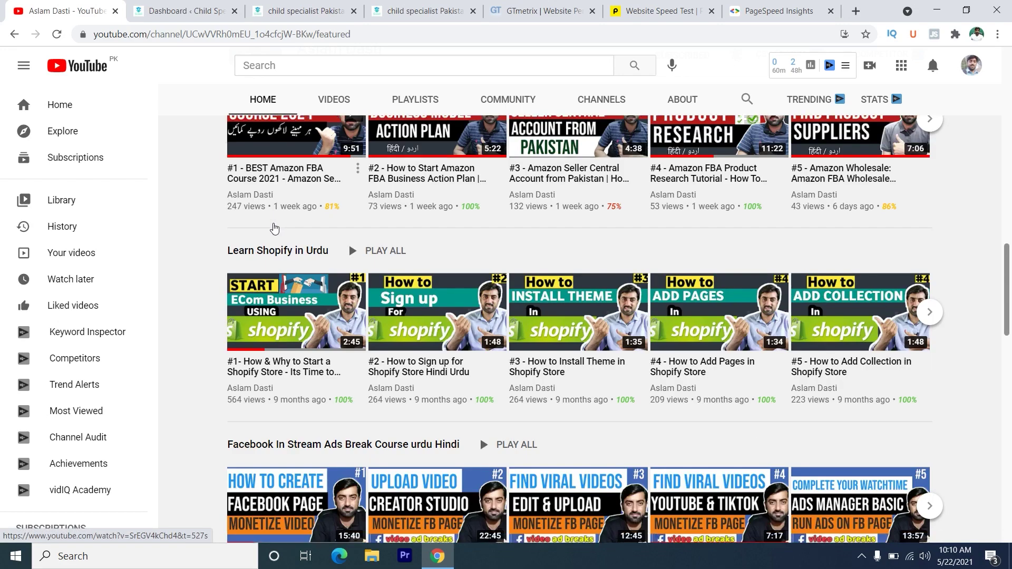
pyautogui.scroll(-1, 326, 256)
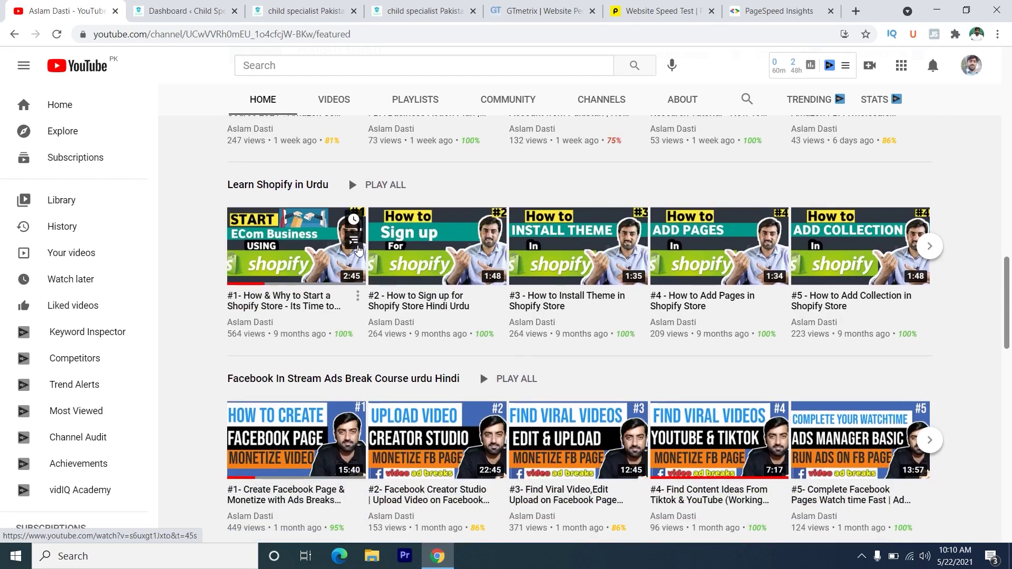
pyautogui.scroll(-2, 287, 262)
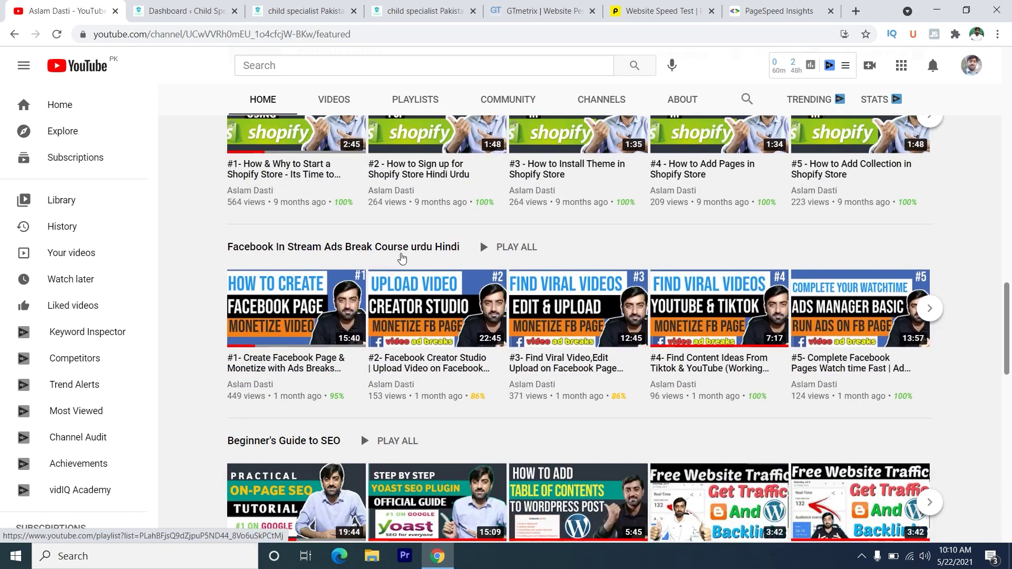
pyautogui.scroll(-3, 503, 261)
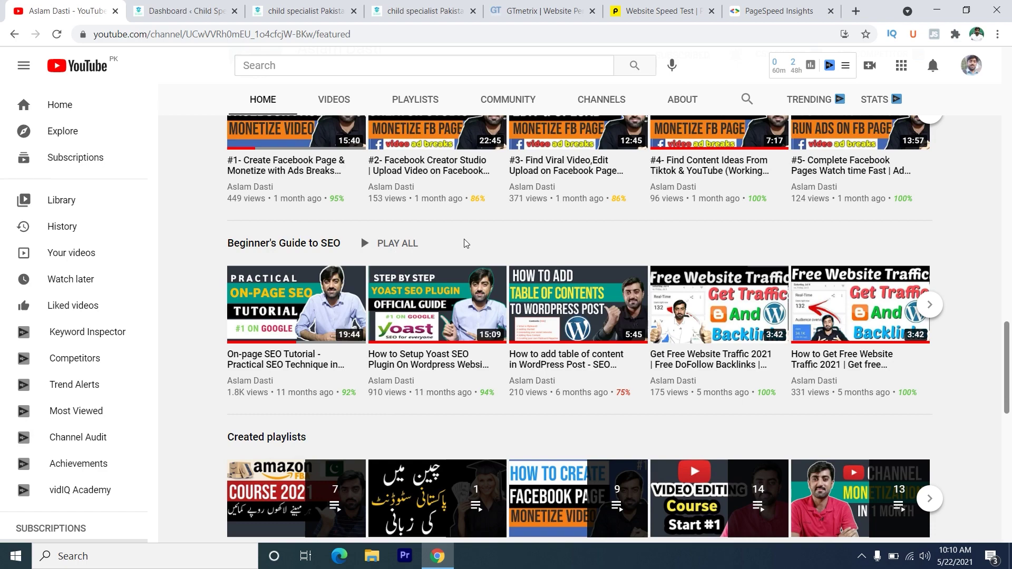
pyautogui.scroll(-6, 466, 243)
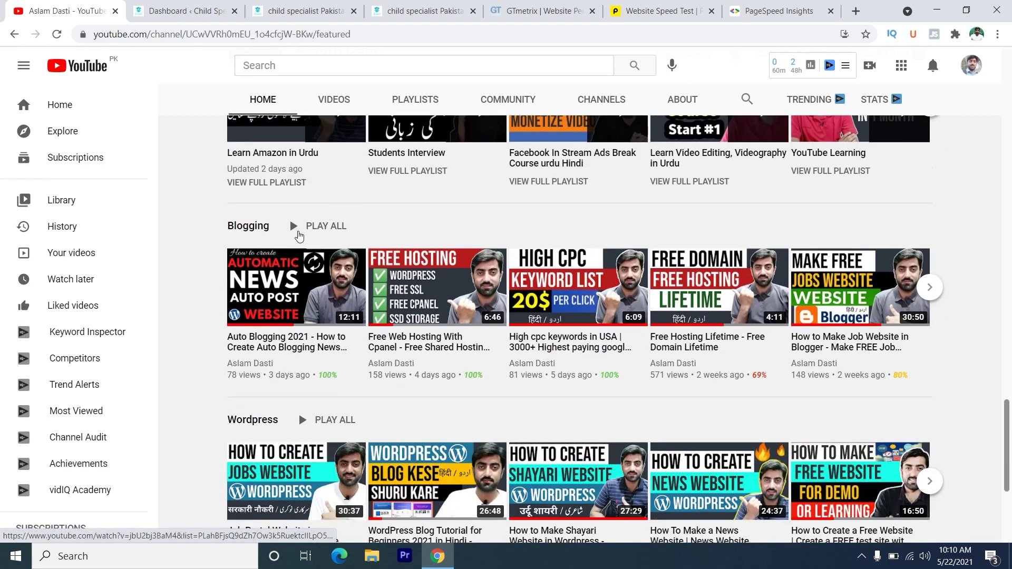
pyautogui.scroll(-4, 295, 237)
pyautogui.scroll(16, 285, 285)
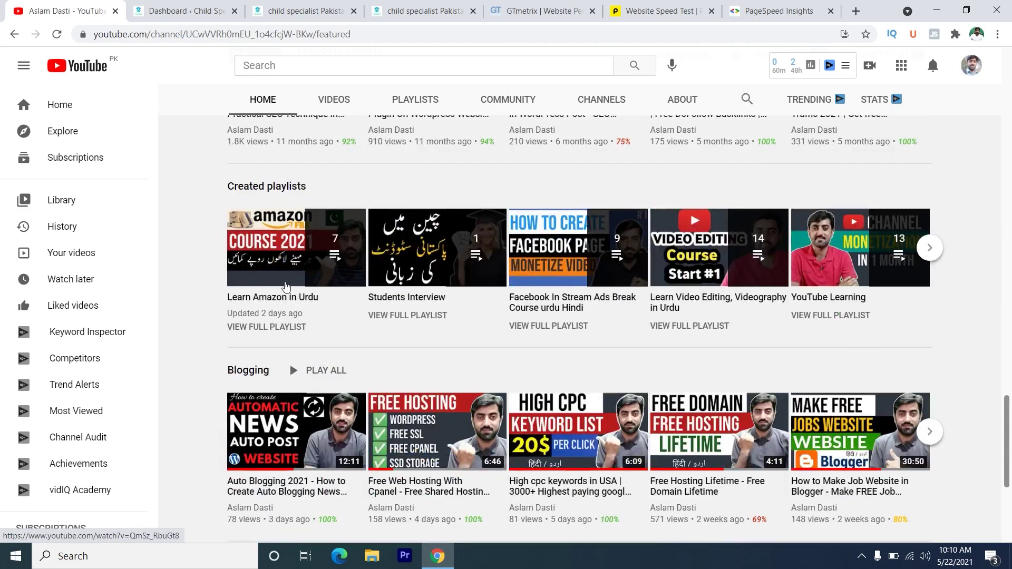
pyautogui.scroll(12, 287, 286)
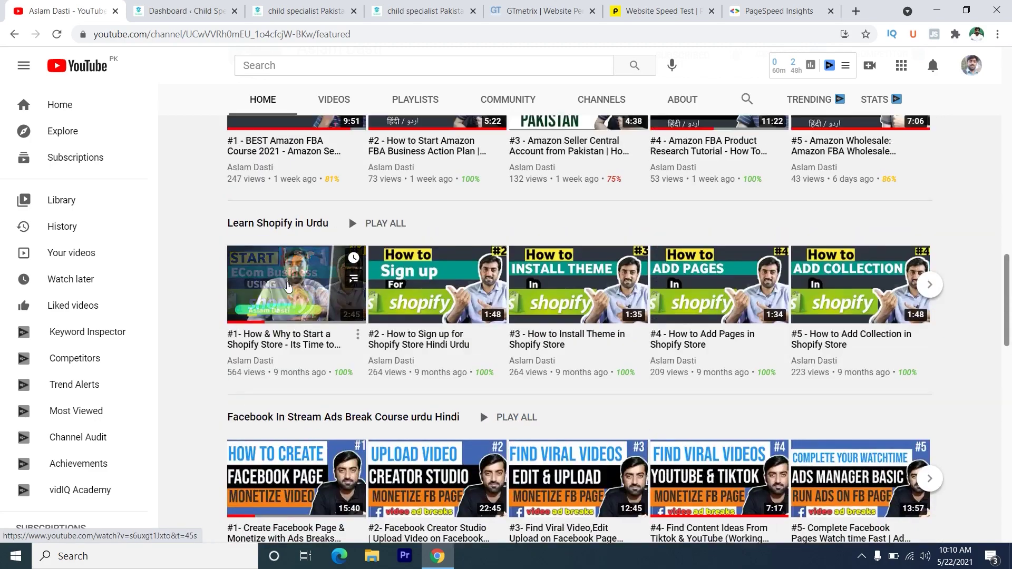
pyautogui.scroll(3, 291, 256)
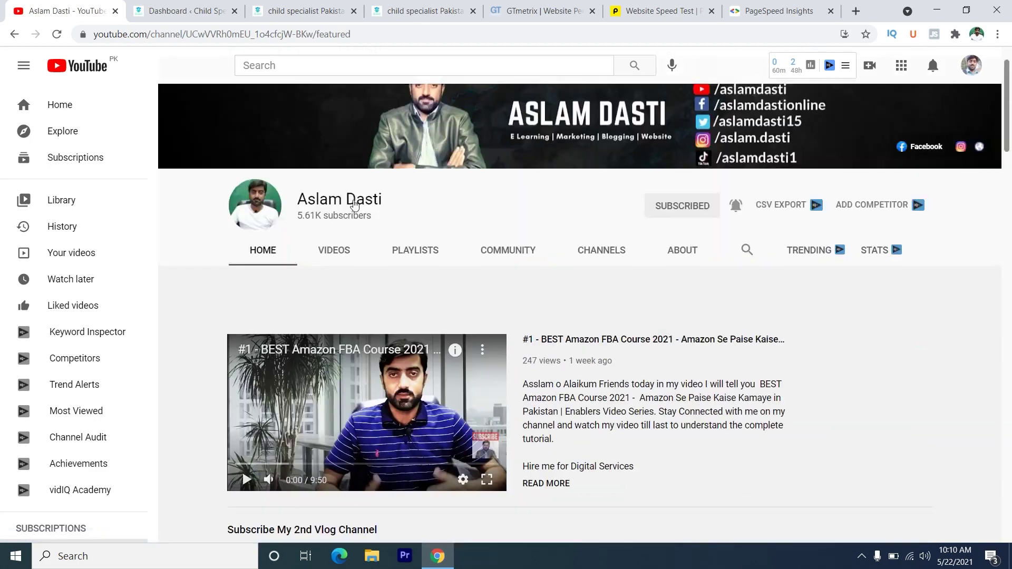
pyautogui.scroll(-15, 203, 343)
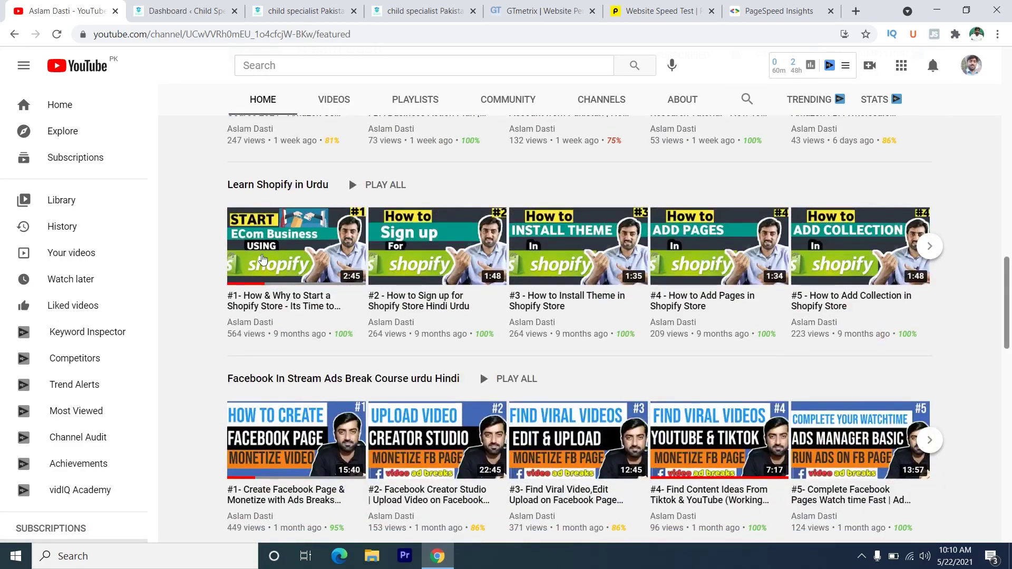
pyautogui.scroll(10, 228, 240)
pyautogui.scroll(6, 228, 245)
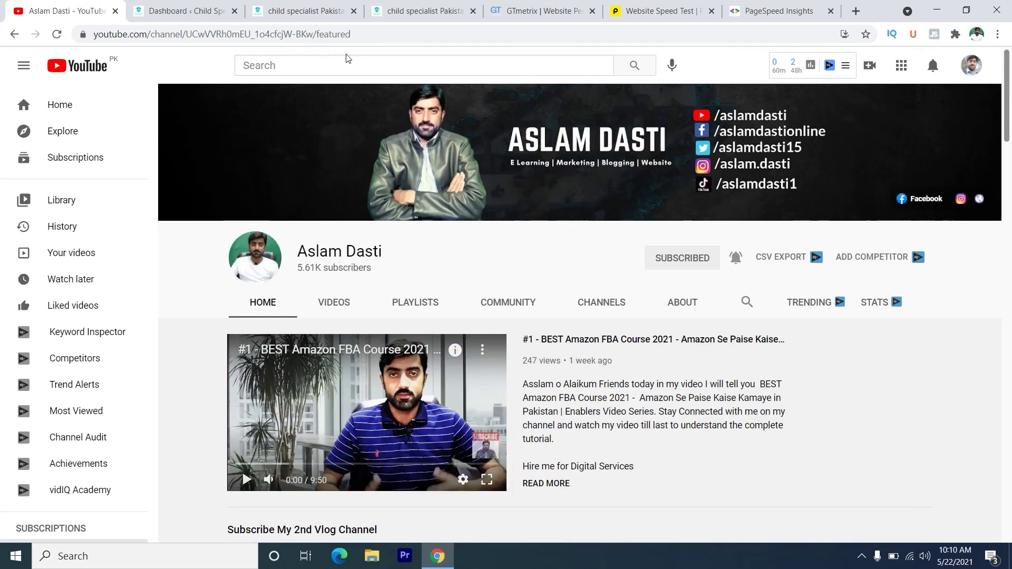
# Open the channel's playlists and look through the created playlists
pyautogui.click(417, 304)
pyautogui.scroll(-4, 417, 305)
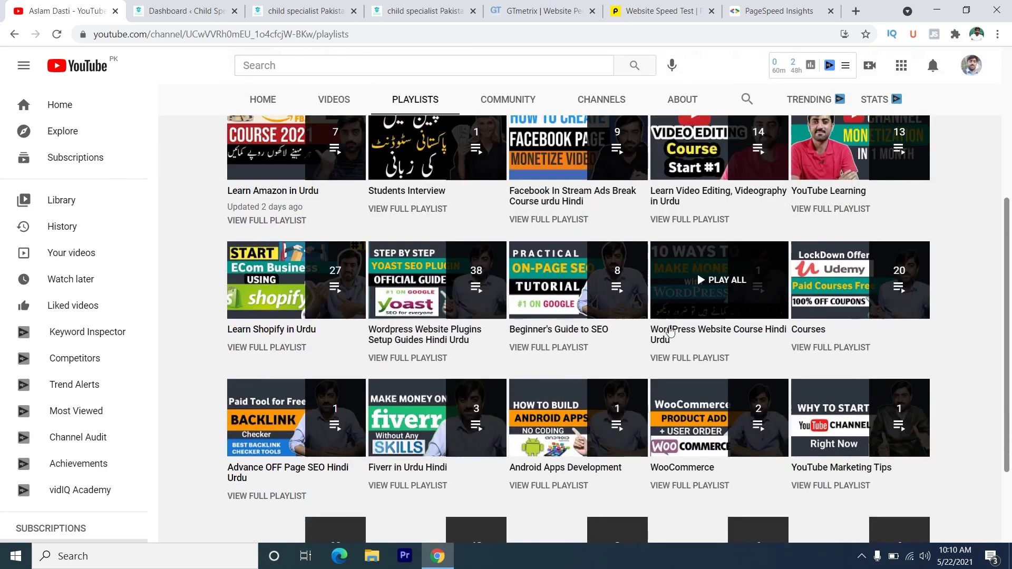
pyautogui.scroll(2, 624, 332)
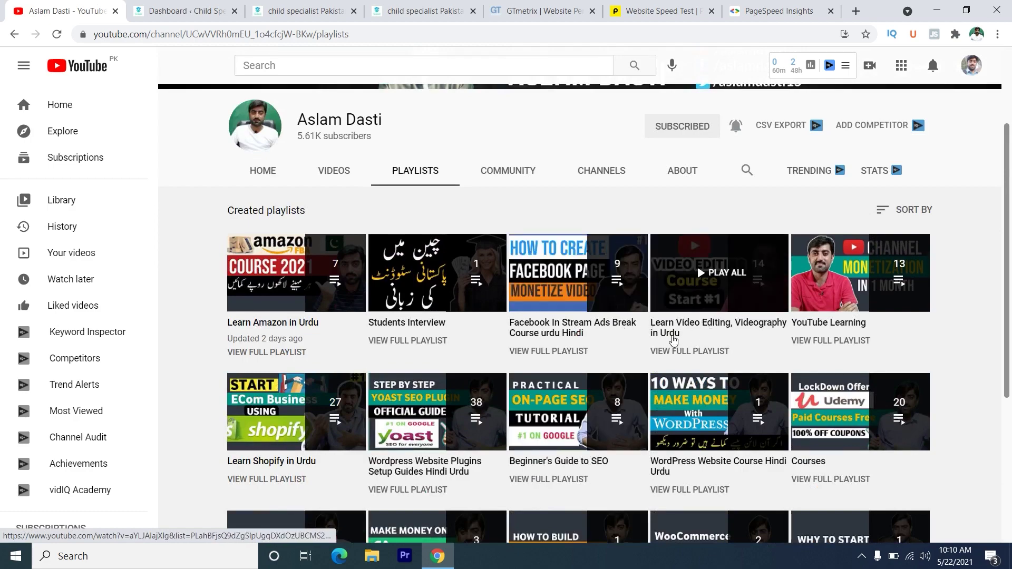
pyautogui.scroll(-3, 685, 340)
pyautogui.scroll(-1, 880, 203)
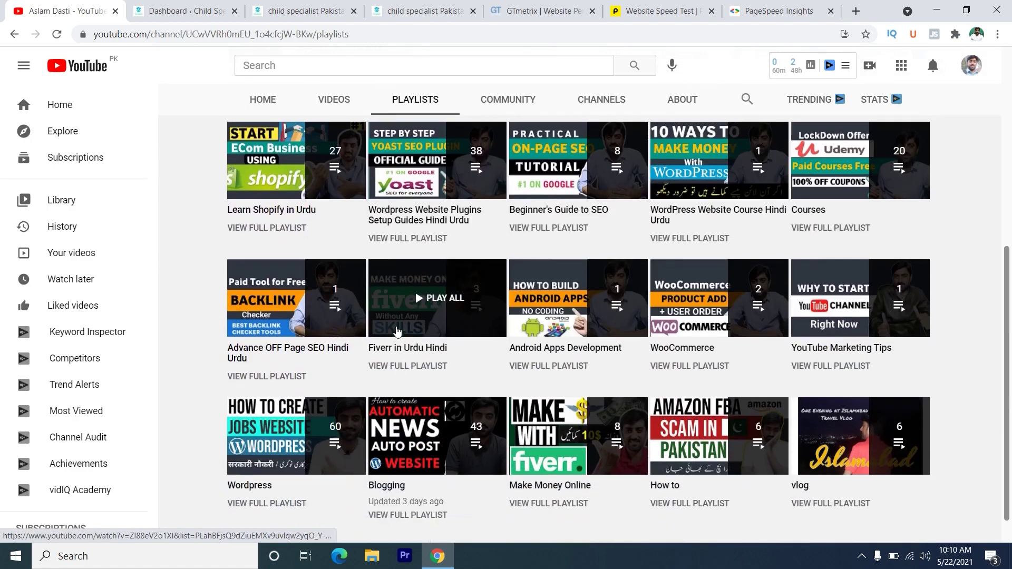
pyautogui.scroll(7, 390, 51)
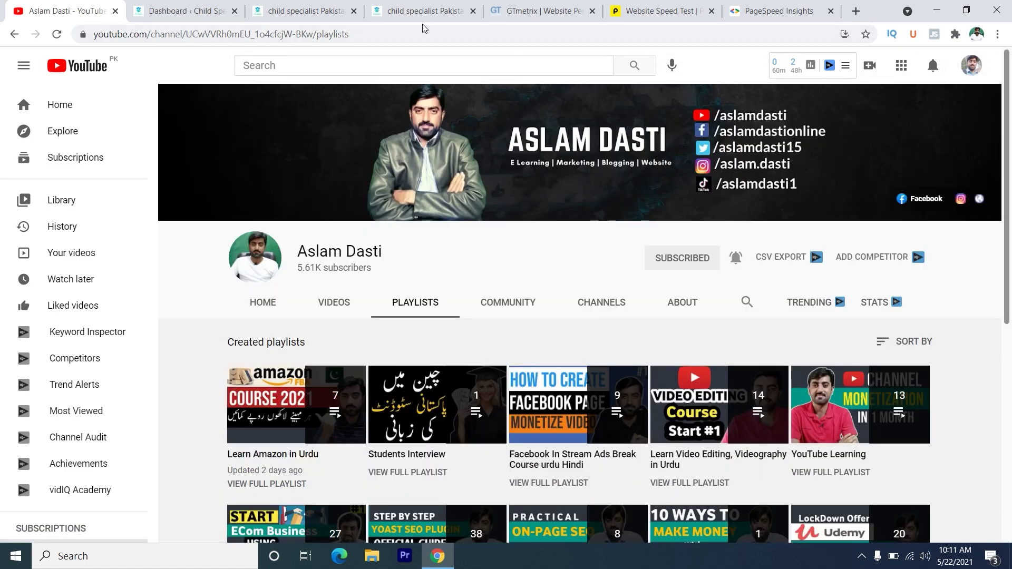
# Close the duplicate childspecialist.pk page so only one copy of the site stays open
pyautogui.click(411, 10)
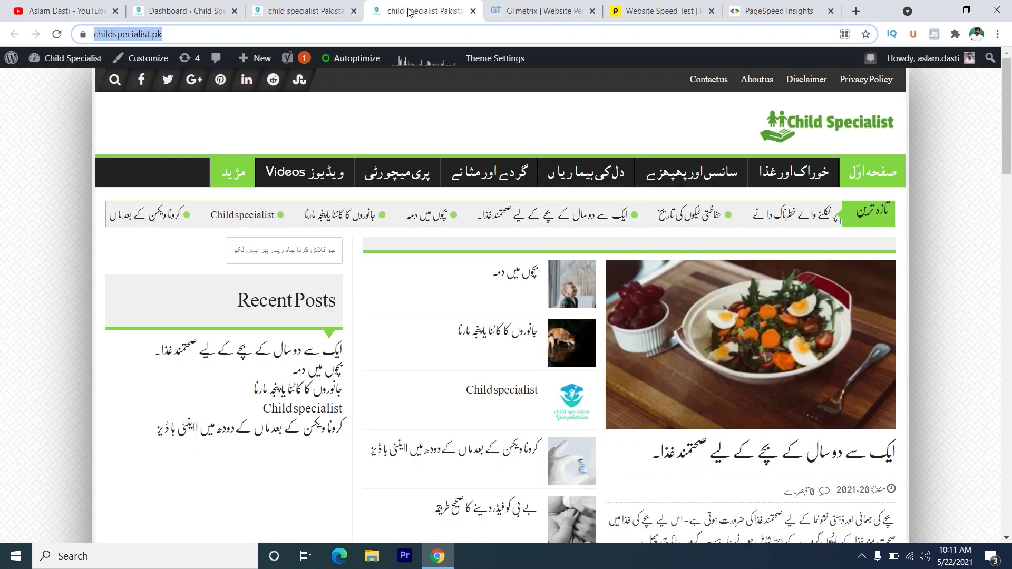
pyautogui.click(342, 11)
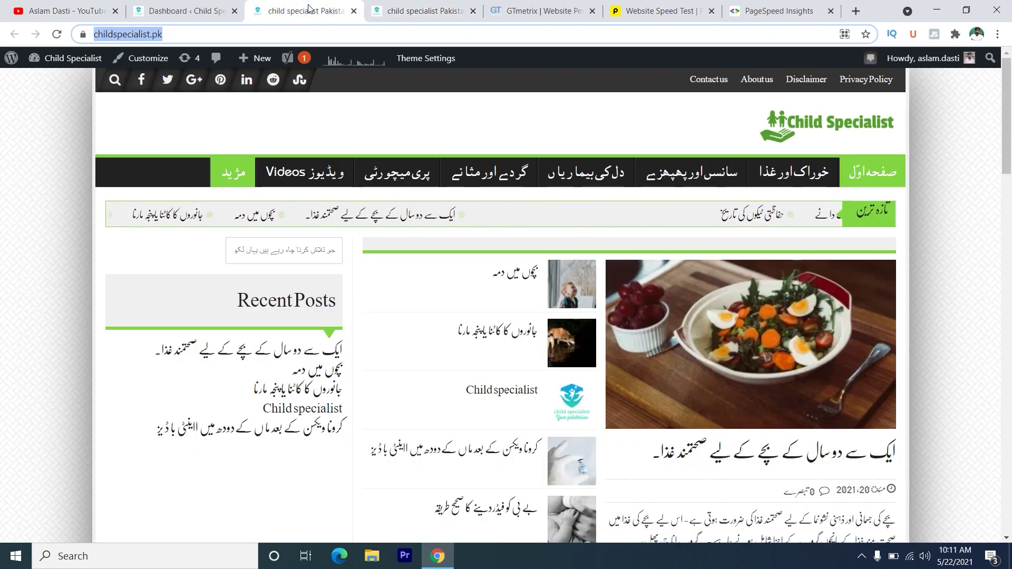
pyautogui.click(353, 11)
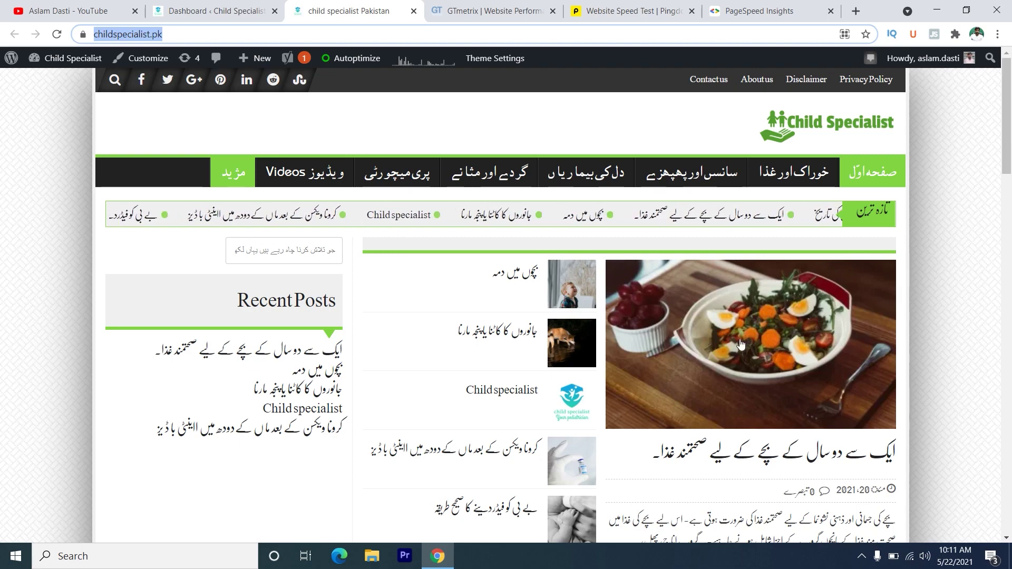
# Examine the childspecialist.pk home page, including its featured posts and video section
pyautogui.scroll(-4, 740, 343)
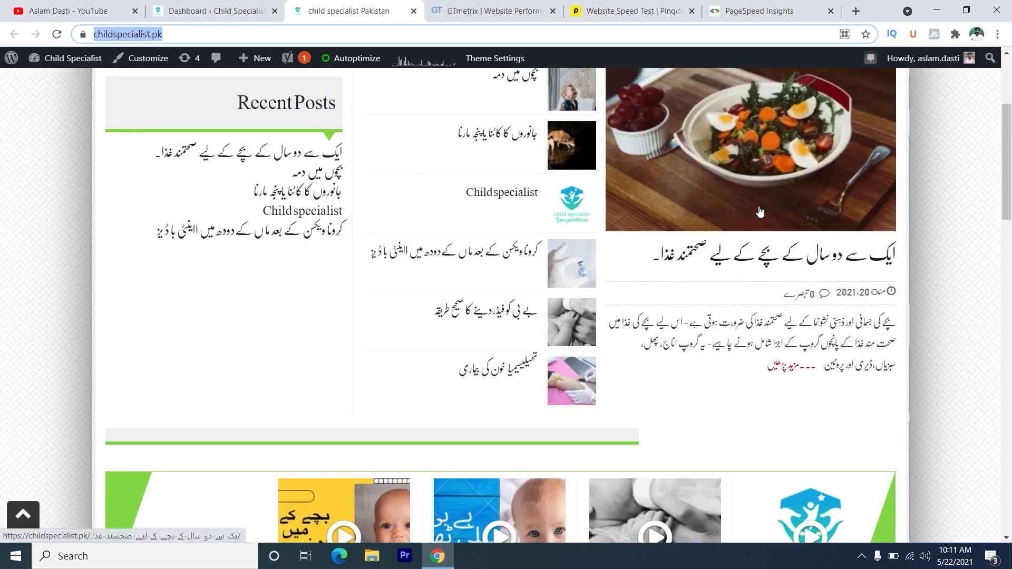
pyautogui.scroll(4, 759, 211)
pyautogui.scroll(-5, 755, 216)
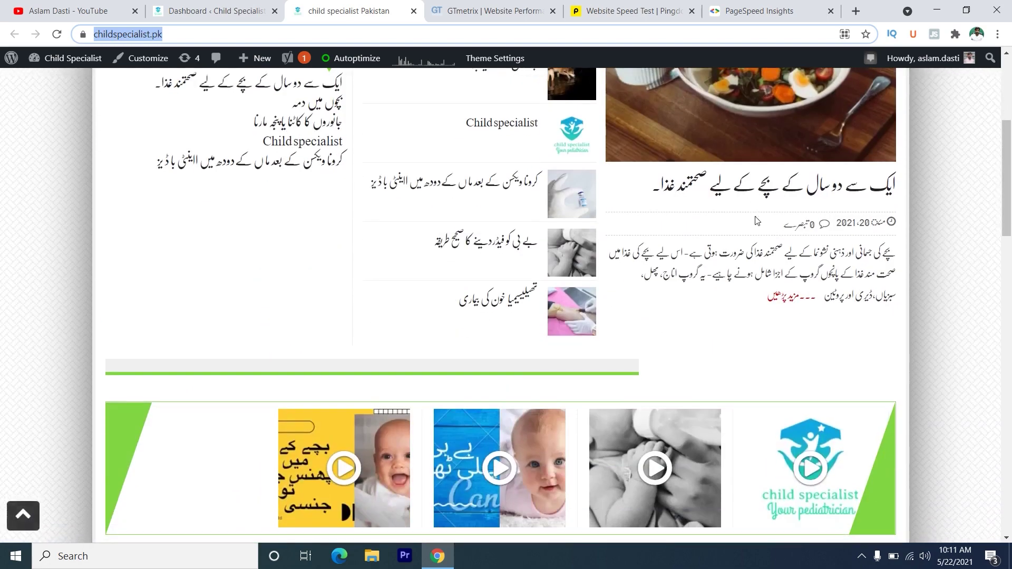
pyautogui.scroll(-4, 755, 221)
pyautogui.scroll(7, 749, 214)
pyautogui.scroll(2, 747, 213)
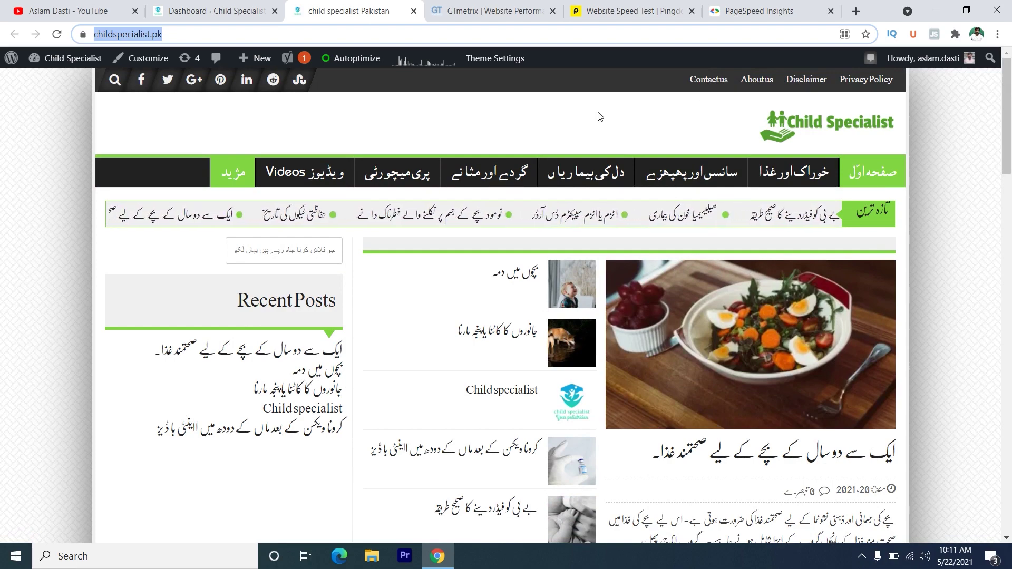
pyautogui.click(490, 10)
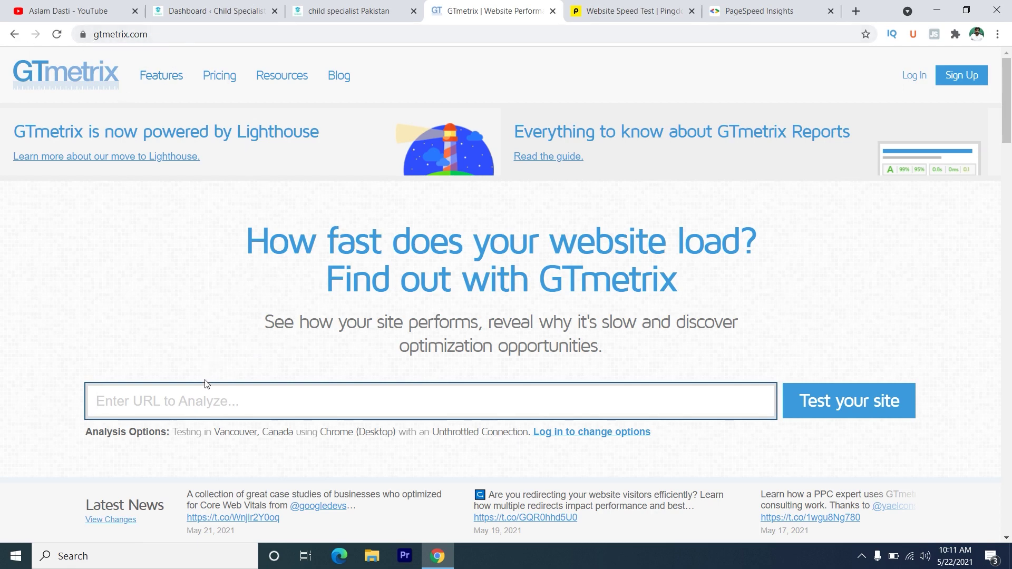
pyautogui.write('https://childspecialist.pk/')
pyautogui.click(855, 403)
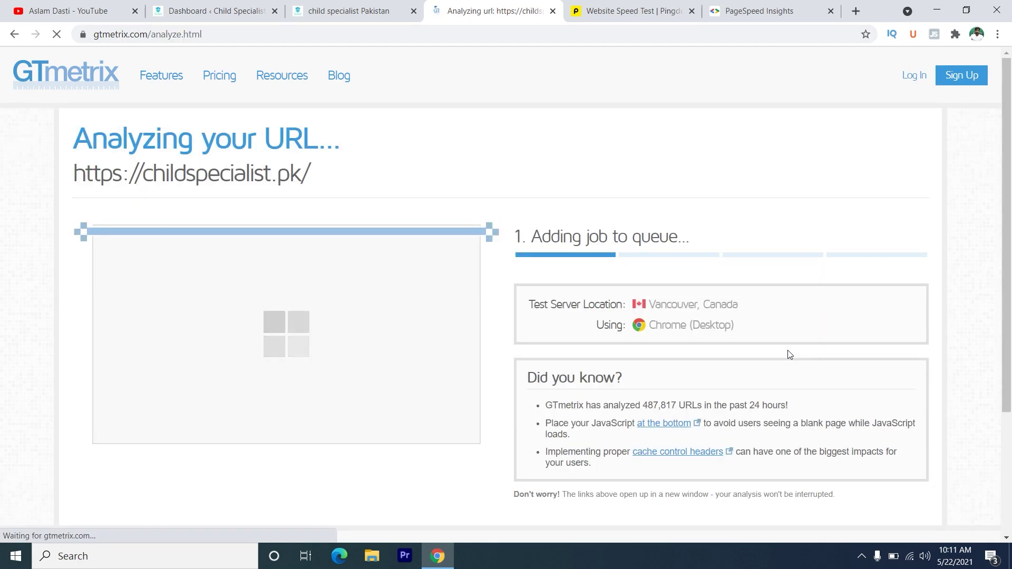
pyautogui.click(650, 10)
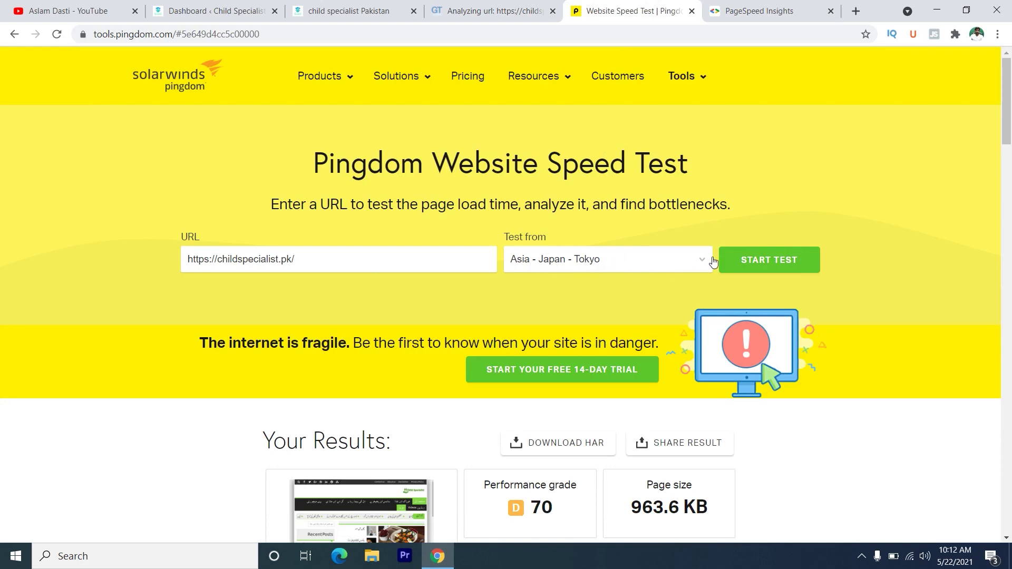
pyautogui.click(682, 271)
pyautogui.click(619, 289)
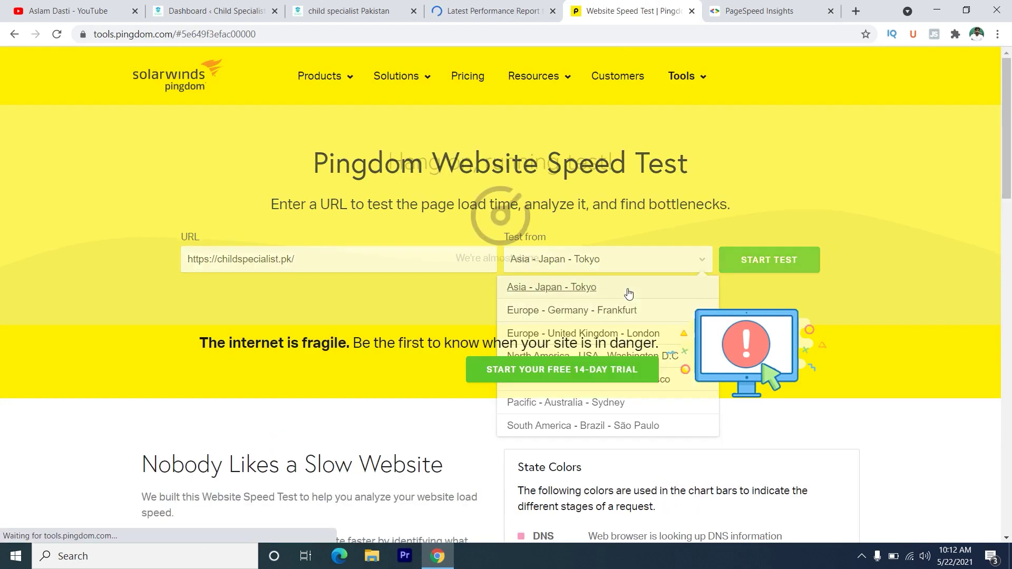
pyautogui.click(749, 13)
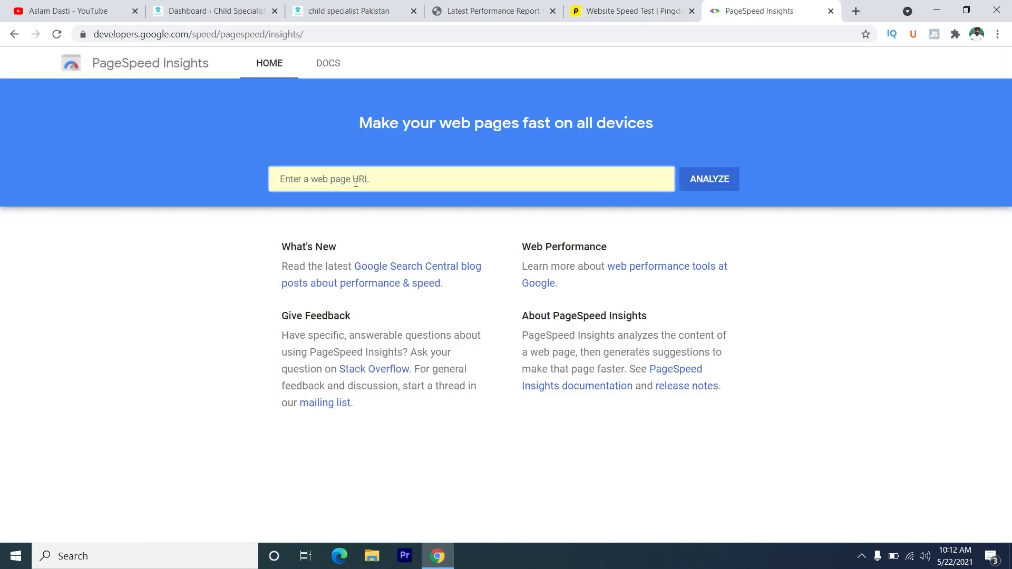
pyautogui.click(399, 177)
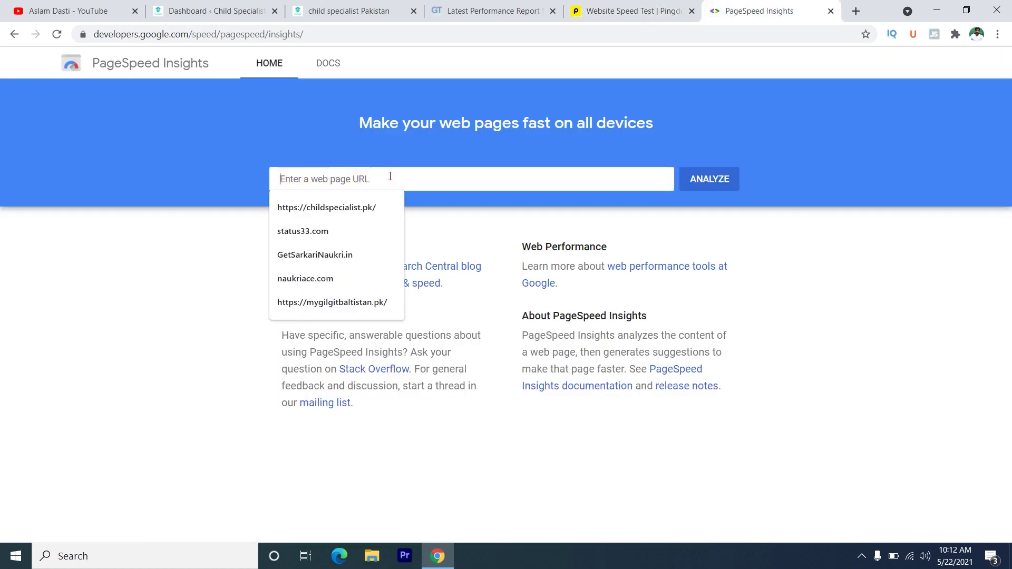
pyautogui.click(353, 202)
pyautogui.click(710, 181)
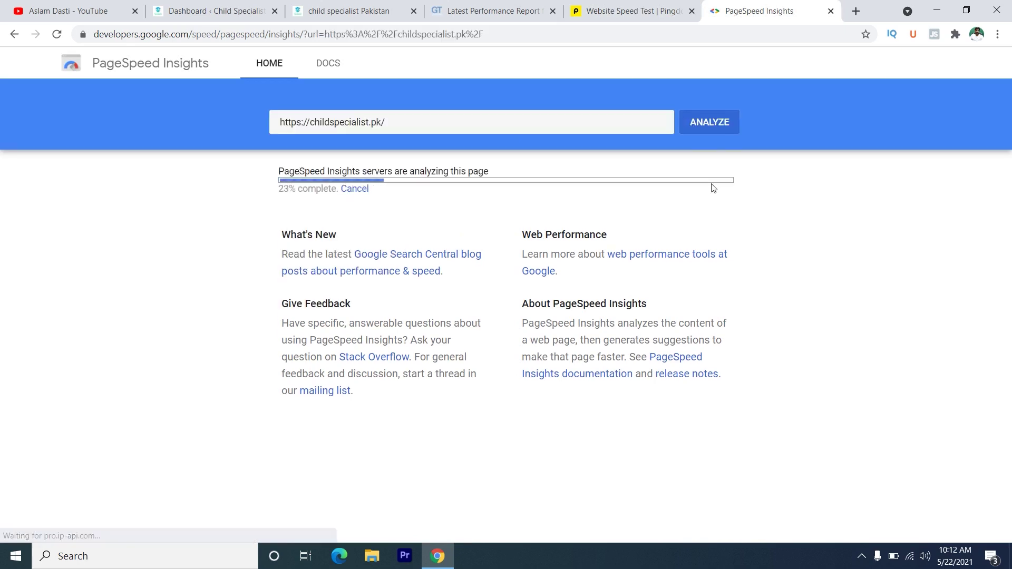
# Compare the GTmetrix grade and web vitals with the Pingdom performance grade, load time and page size for the site
pyautogui.click(493, 11)
pyautogui.scroll(-3, 531, 280)
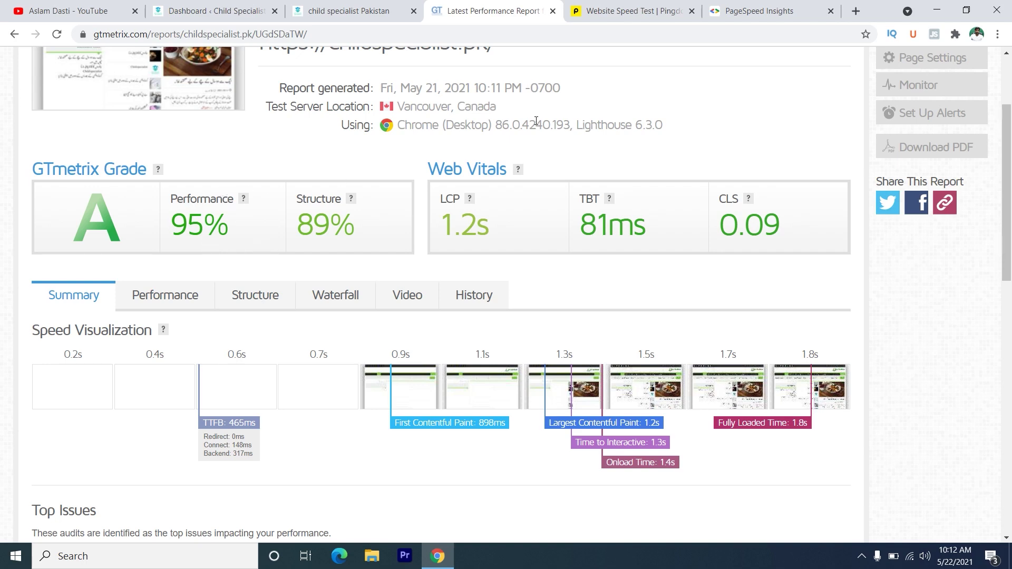
pyautogui.click(626, 16)
pyautogui.scroll(-5, 549, 275)
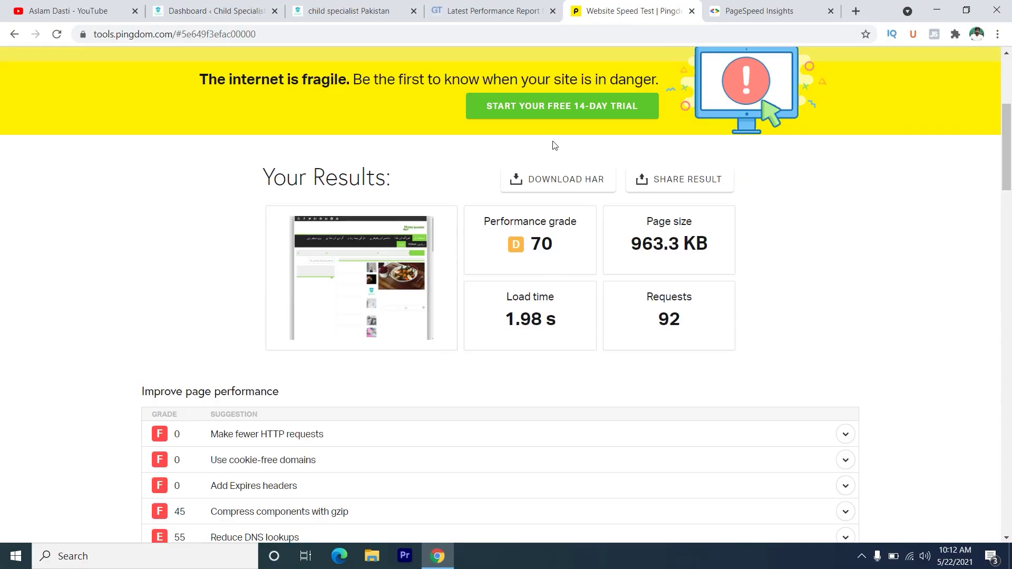
pyautogui.click(513, 9)
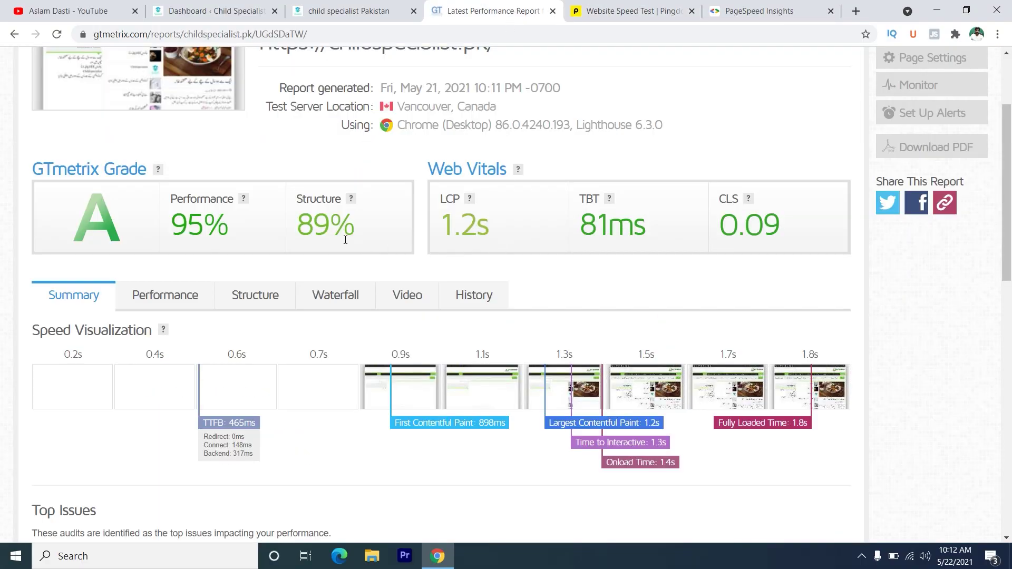
# Compare the Pingdom results for the site with its PageSpeed Insights scores for mobile and desktop
pyautogui.click(649, 5)
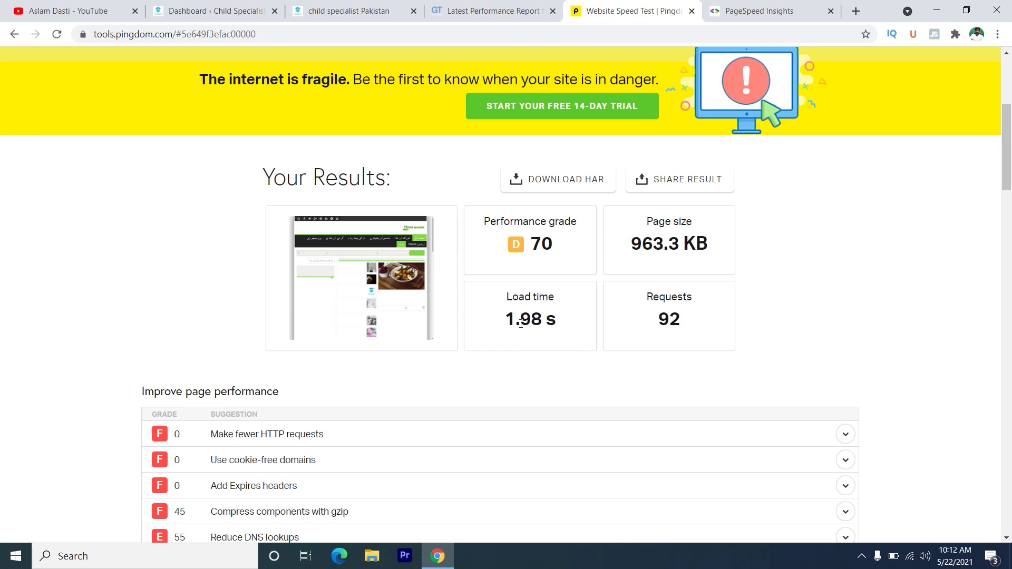
pyautogui.click(748, 11)
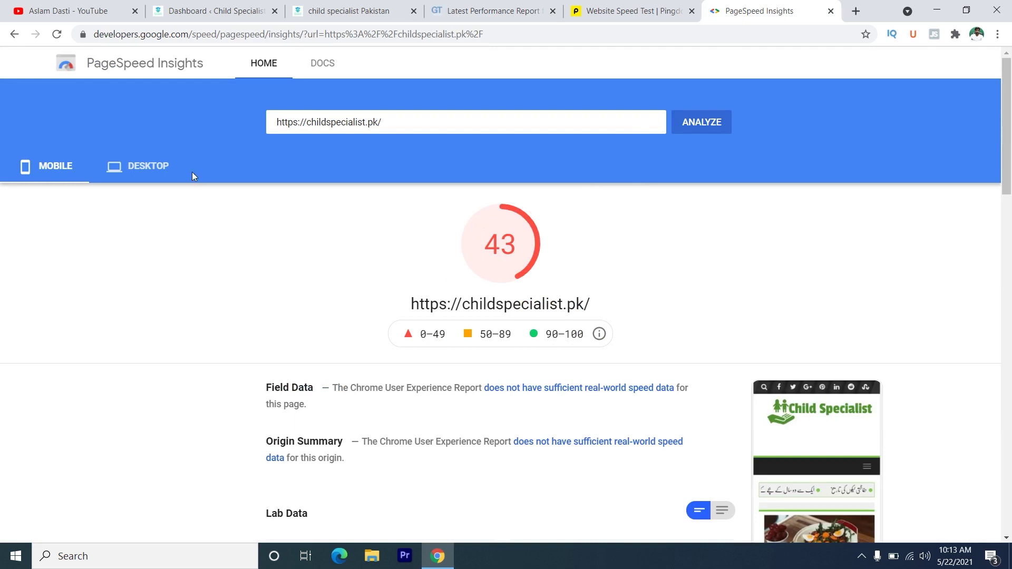
pyautogui.click(166, 170)
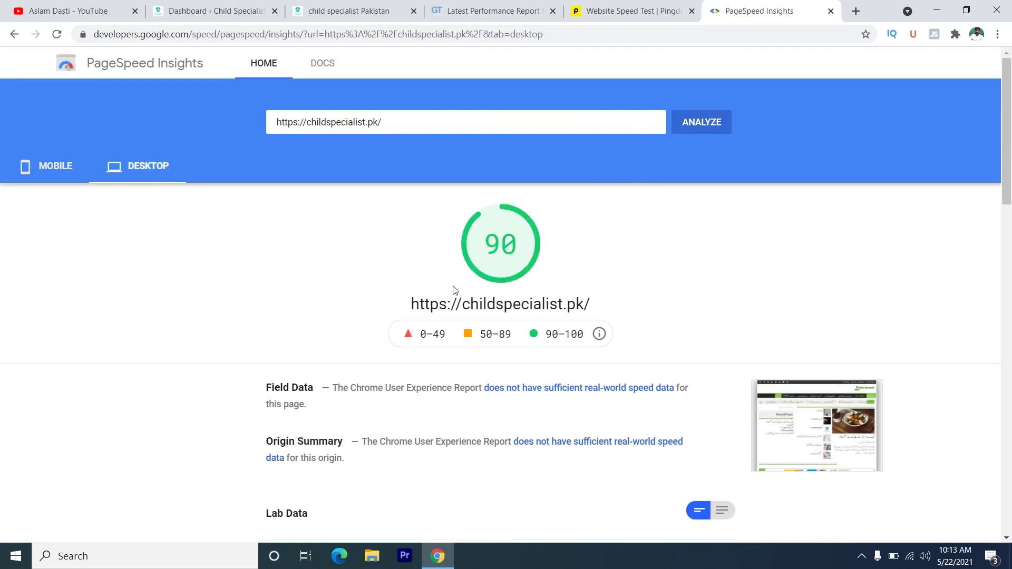
pyautogui.click(56, 169)
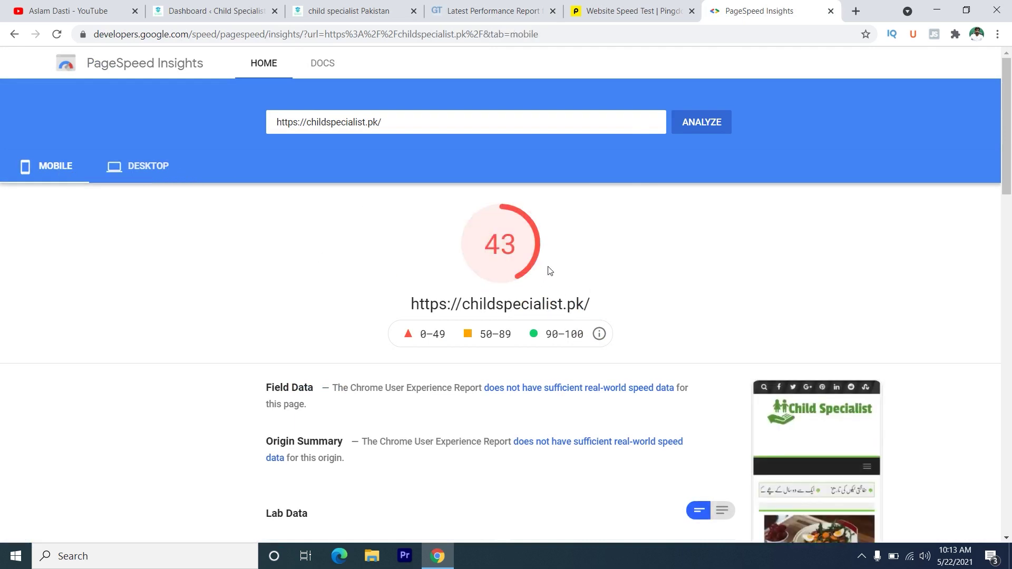
# Review the mobile lab data, improvement opportunities and diagnostics in the PageSpeed Insights report
pyautogui.scroll(-5, 548, 270)
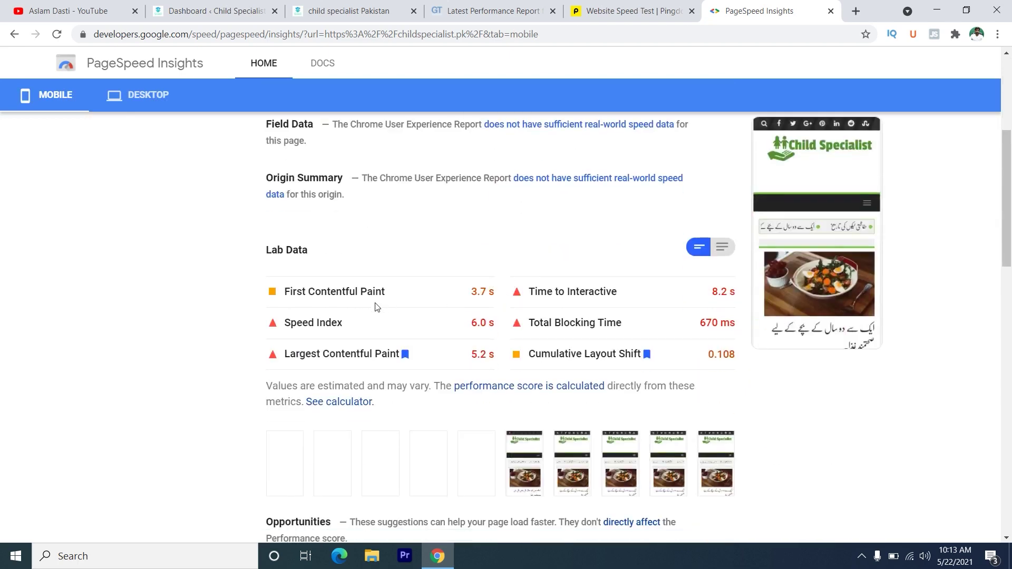
pyautogui.scroll(5, 532, 285)
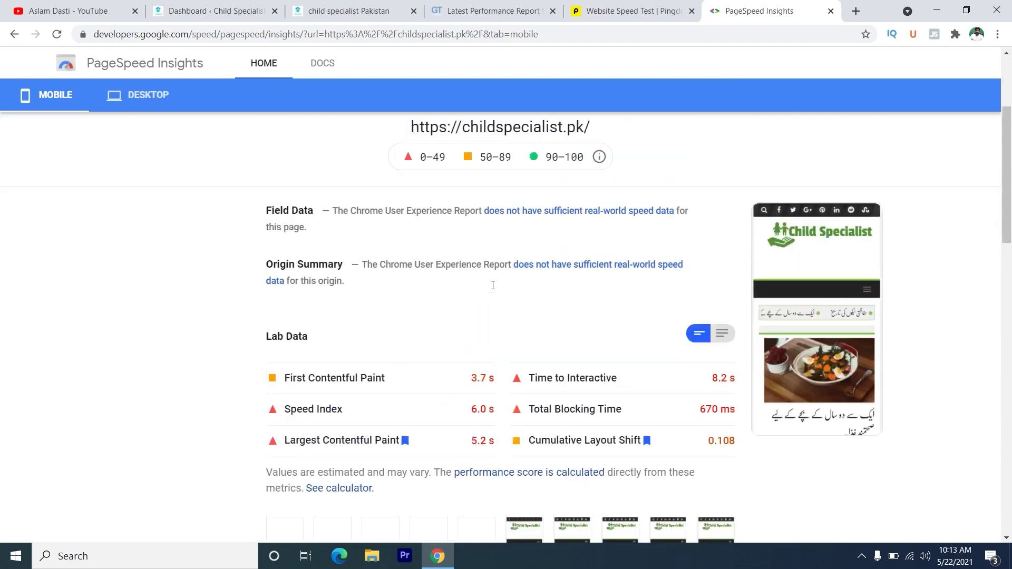
pyautogui.scroll(-5, 517, 257)
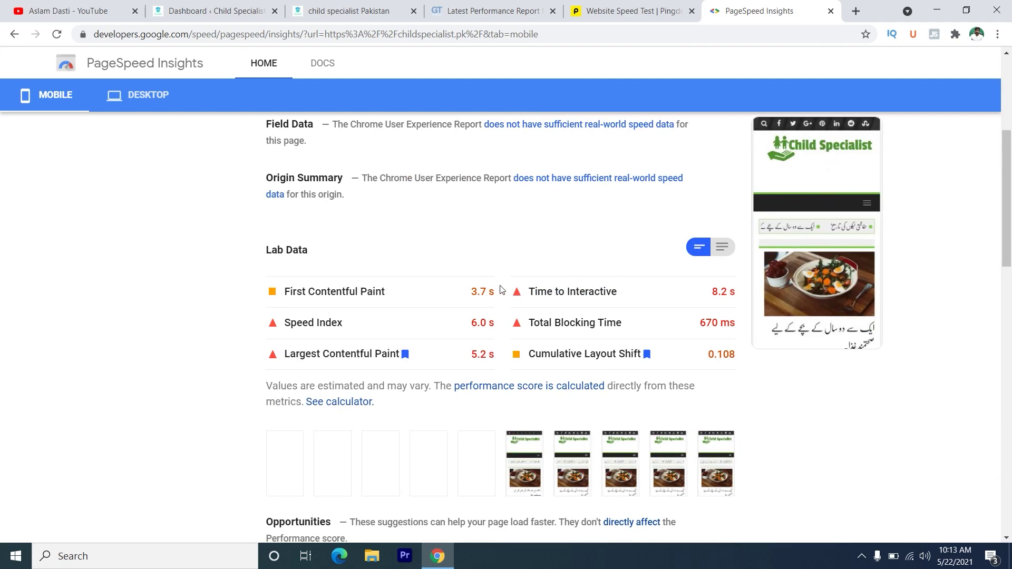
pyautogui.scroll(-3, 506, 290)
pyautogui.scroll(-3, 607, 272)
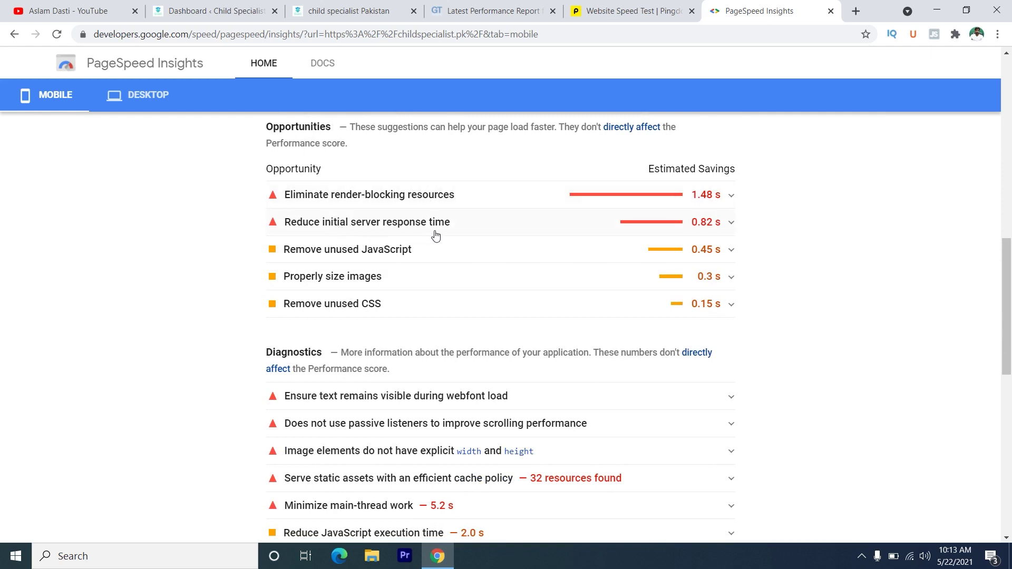
pyautogui.scroll(-2, 434, 241)
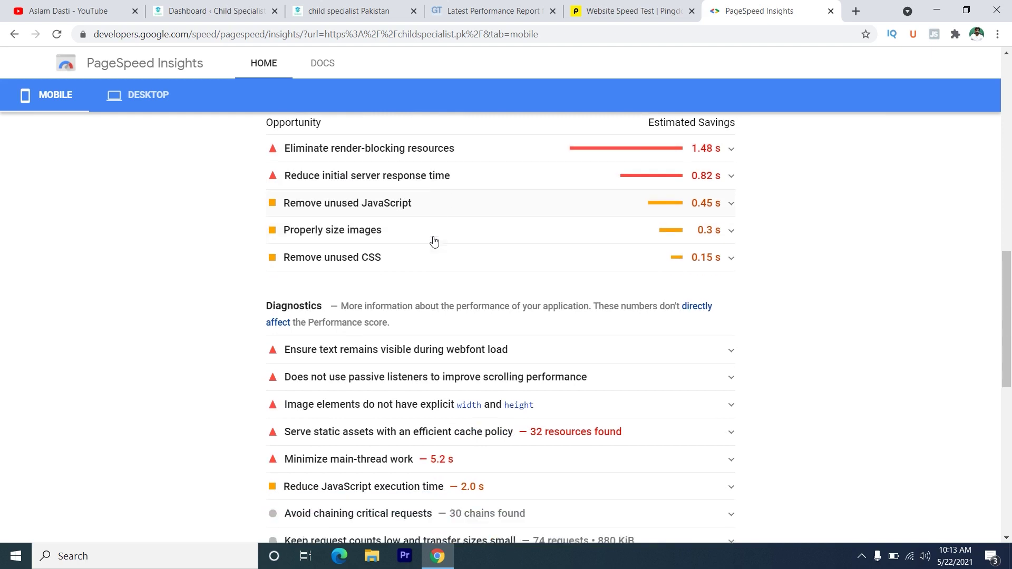
pyautogui.scroll(1, 400, 219)
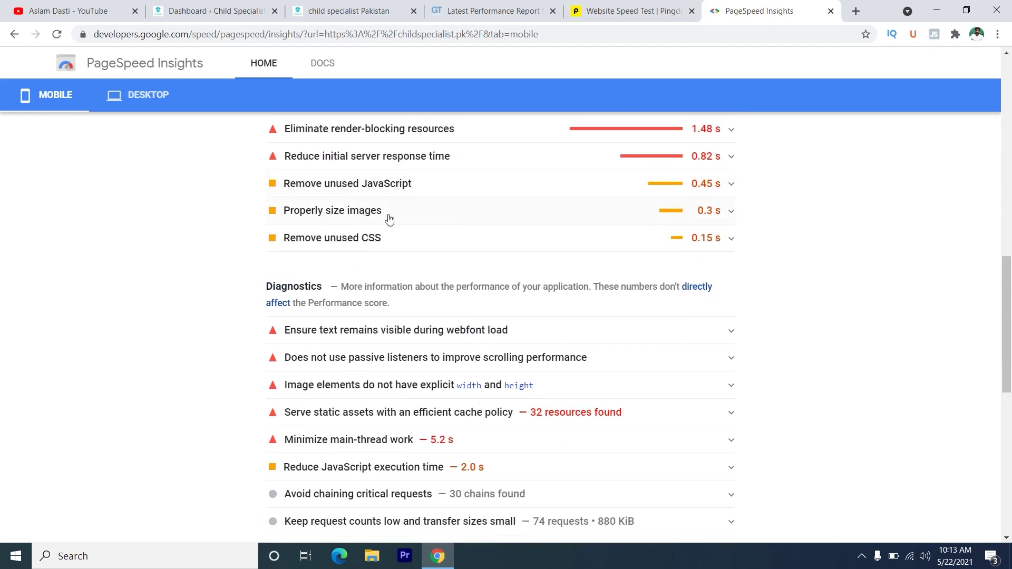
# Examine the details of the "Properly size images" opportunity, including the affected images, and collapse them again
pyautogui.click(361, 221)
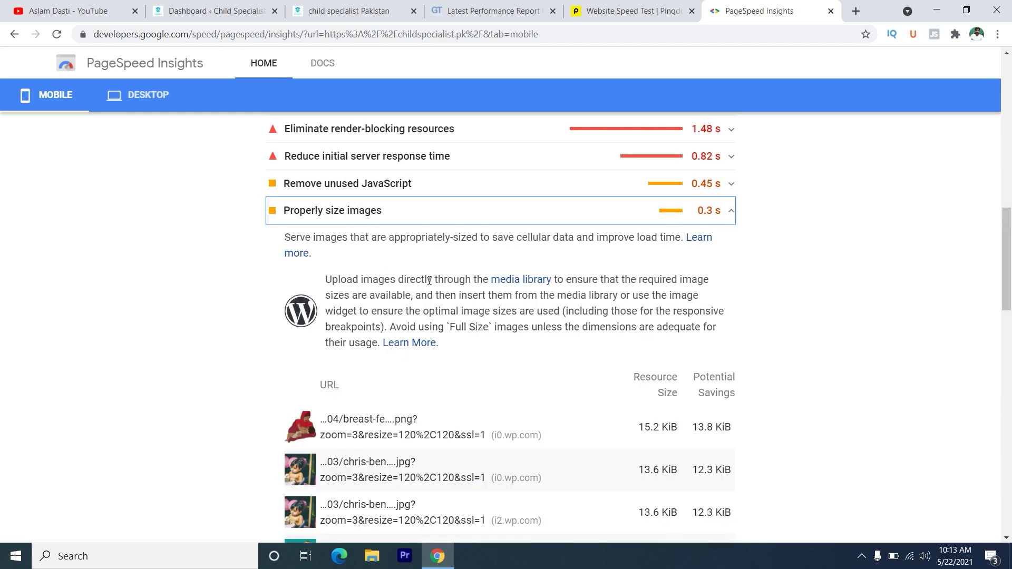
pyautogui.scroll(-6, 429, 281)
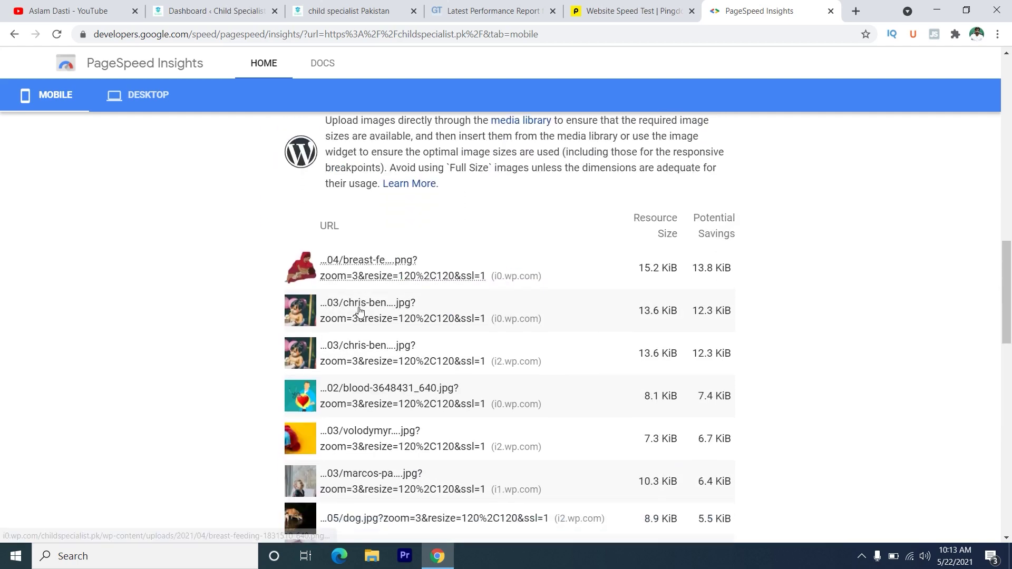
pyautogui.scroll(12, 390, 264)
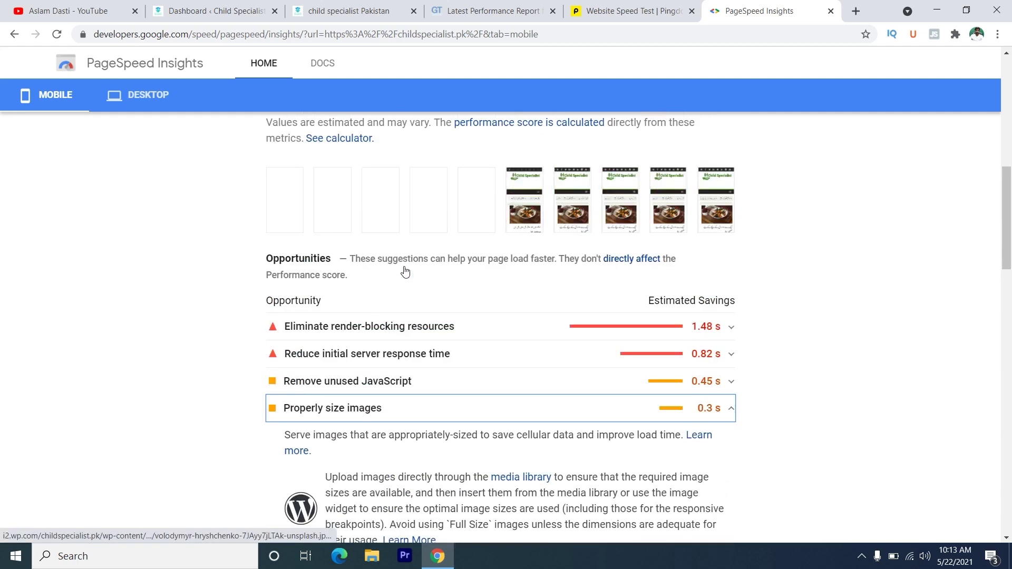
pyautogui.scroll(-5, 404, 271)
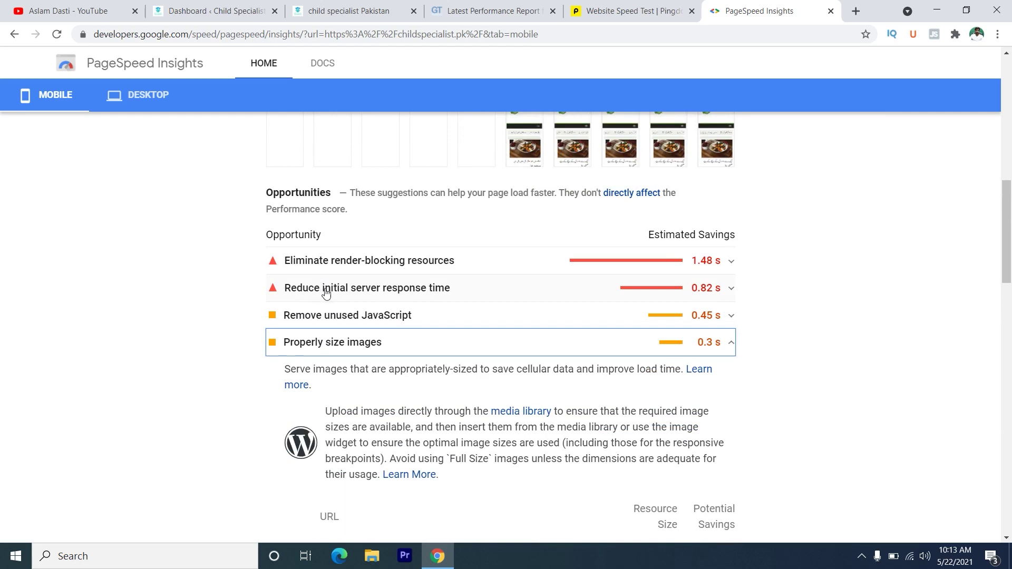
pyautogui.click(414, 347)
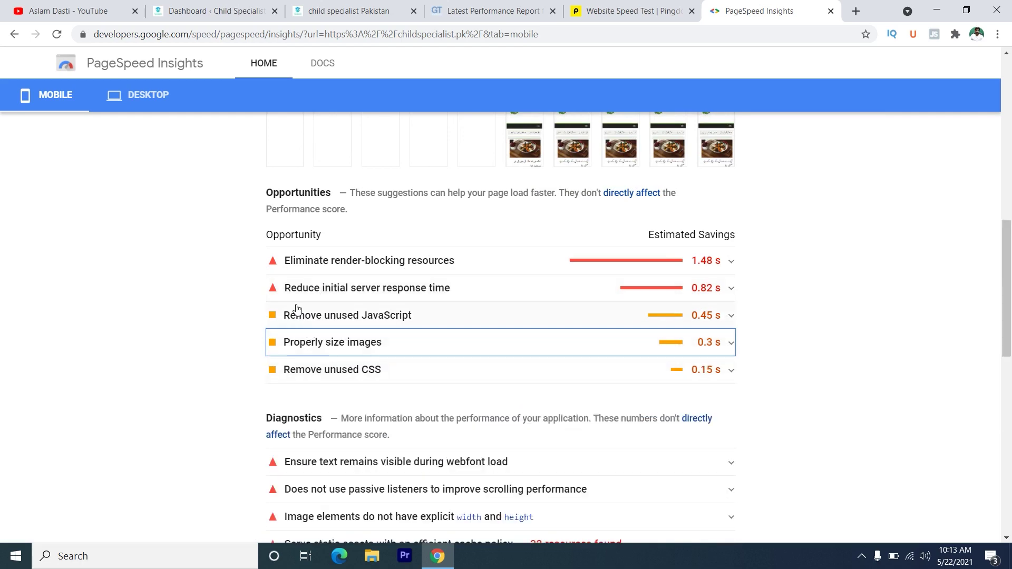
# Recheck the desktop and mobile scores in PageSpeed Insights and revisit the Pingdom and GTmetrix reports
pyautogui.scroll(11, 397, 327)
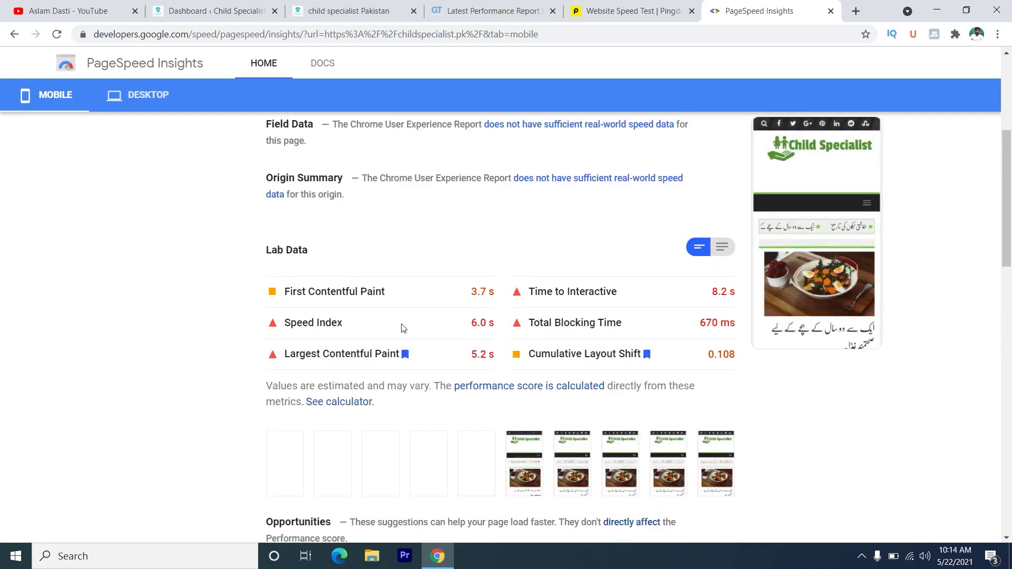
pyautogui.click(140, 173)
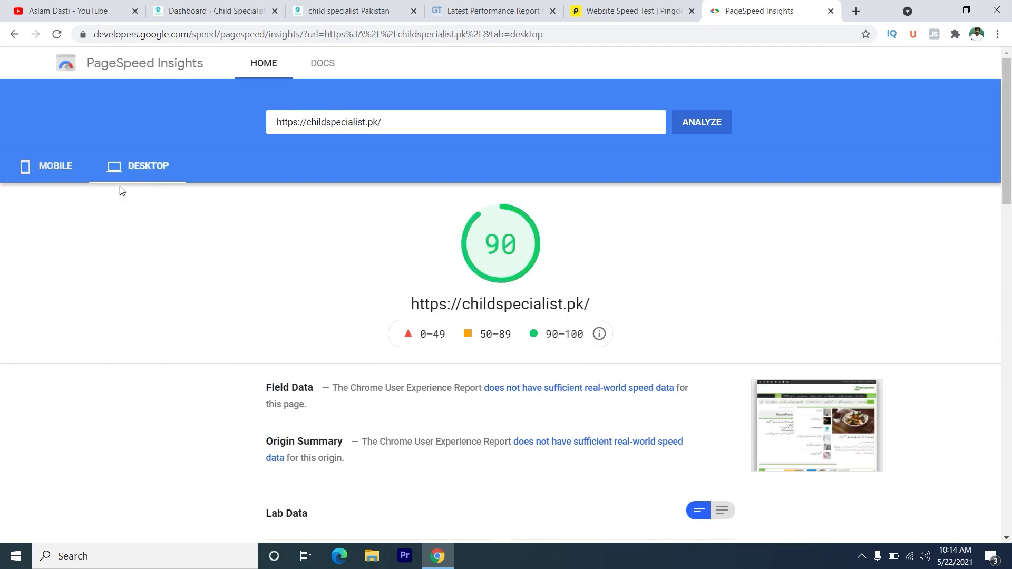
pyautogui.click(47, 176)
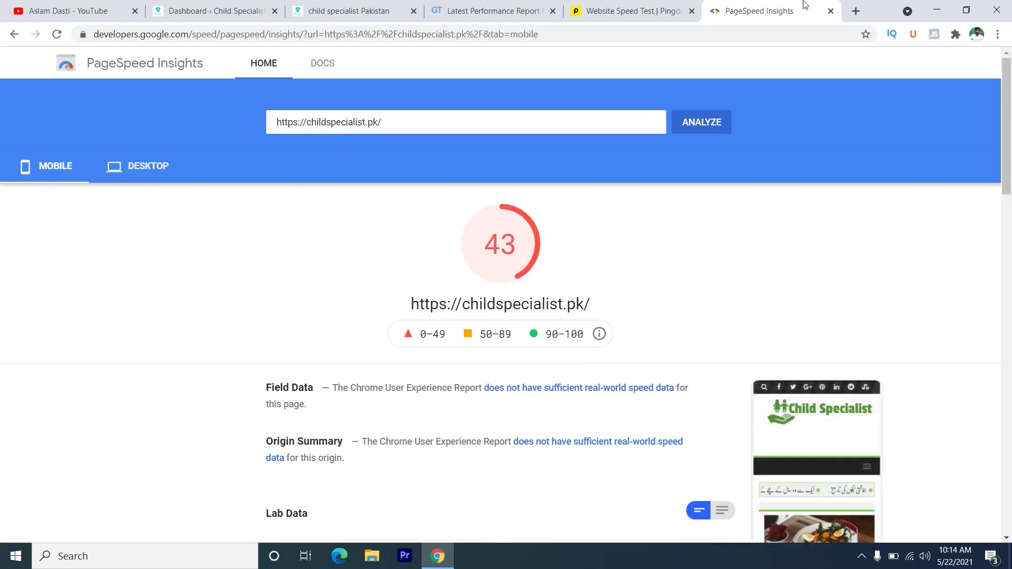
pyautogui.click(600, 6)
pyautogui.click(477, 9)
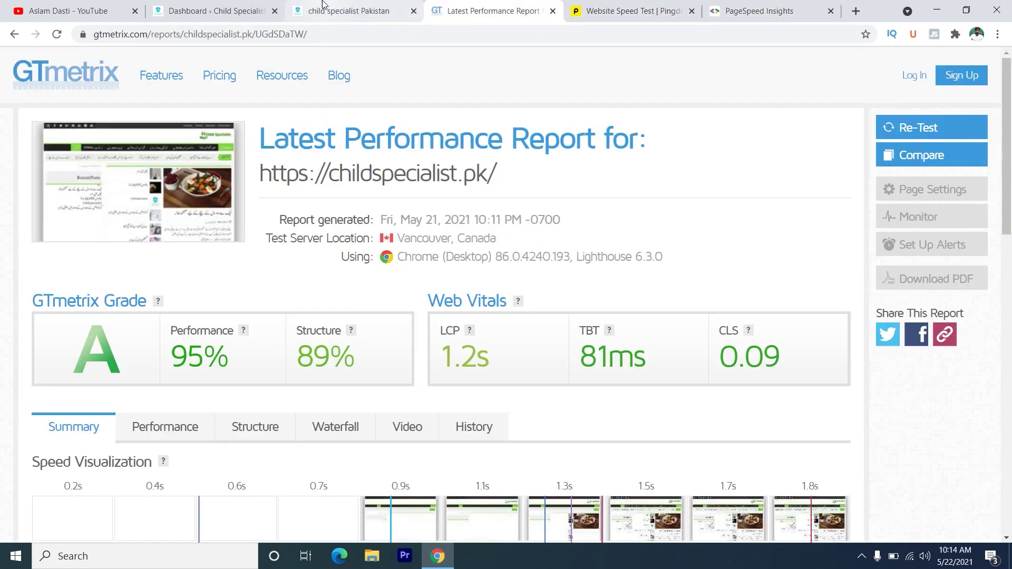
# Switch to the WordPress dashboard, search the plugin directory for autoptimize, install and activate Autoptimize, and open its settings
pyautogui.click(244, 8)
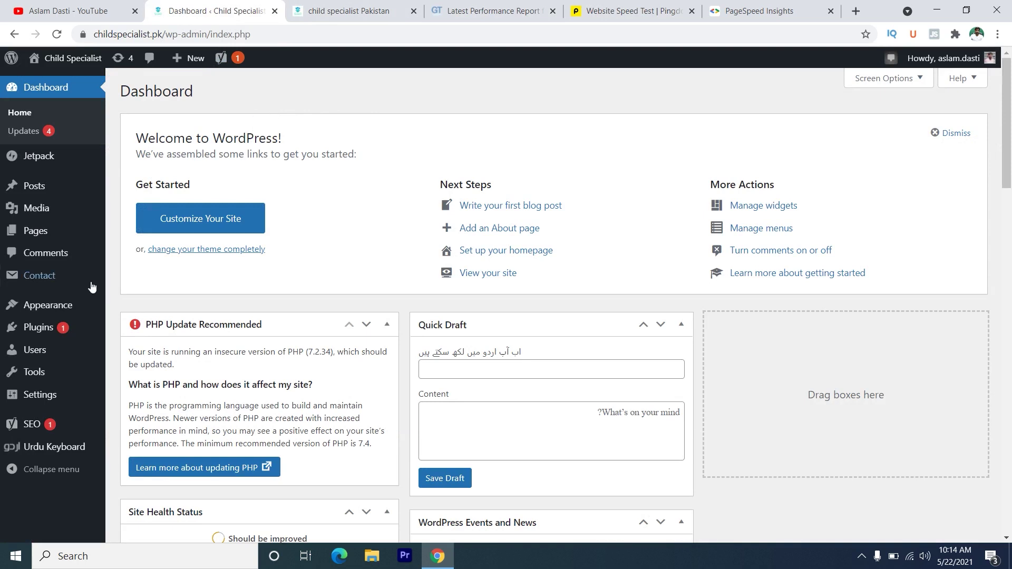
pyautogui.moveTo(63, 328)
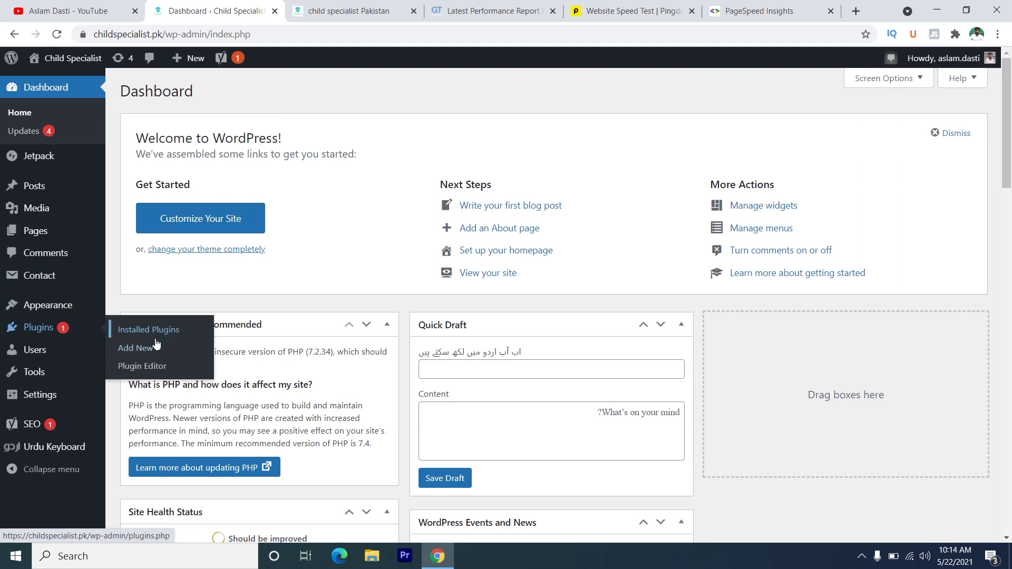
pyautogui.click(139, 349)
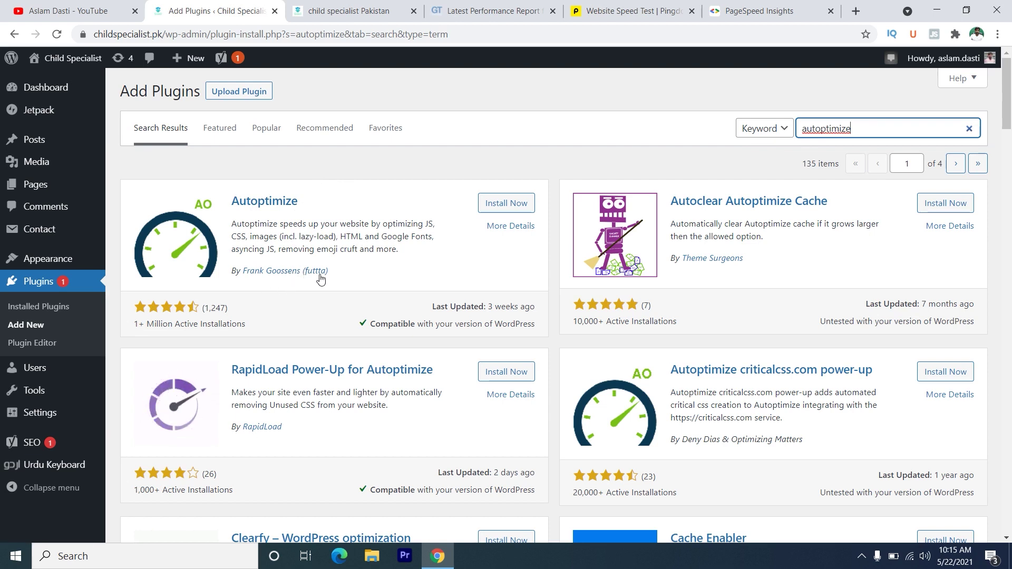
pyautogui.click(508, 207)
pyautogui.click(510, 205)
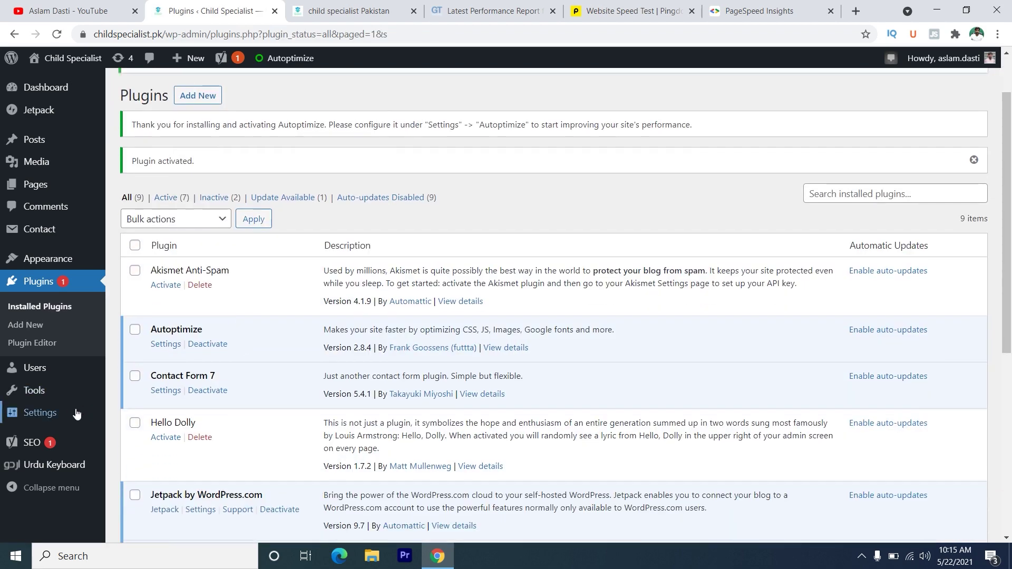
pyautogui.moveTo(76, 414)
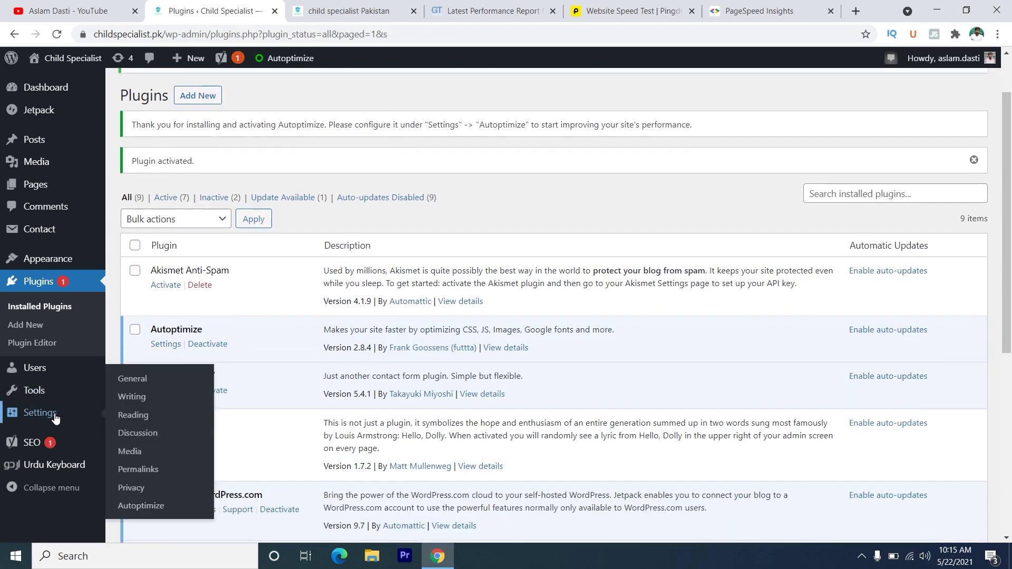
pyautogui.click(140, 507)
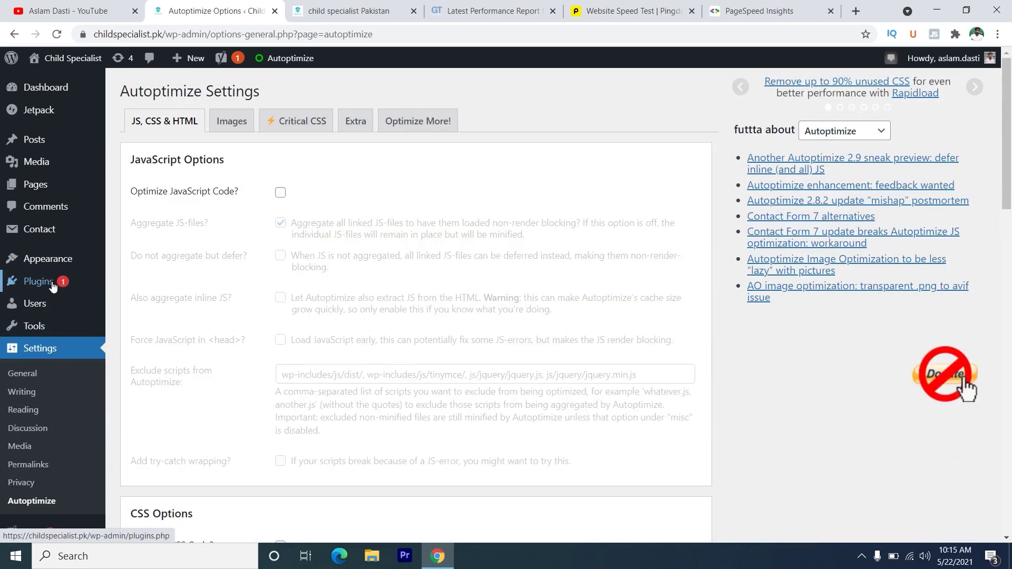
# Delete the inactive plugins Akismet Anti-Spam and Hello Dolly from the installed plugins, confirming each deletion
pyautogui.click(53, 286)
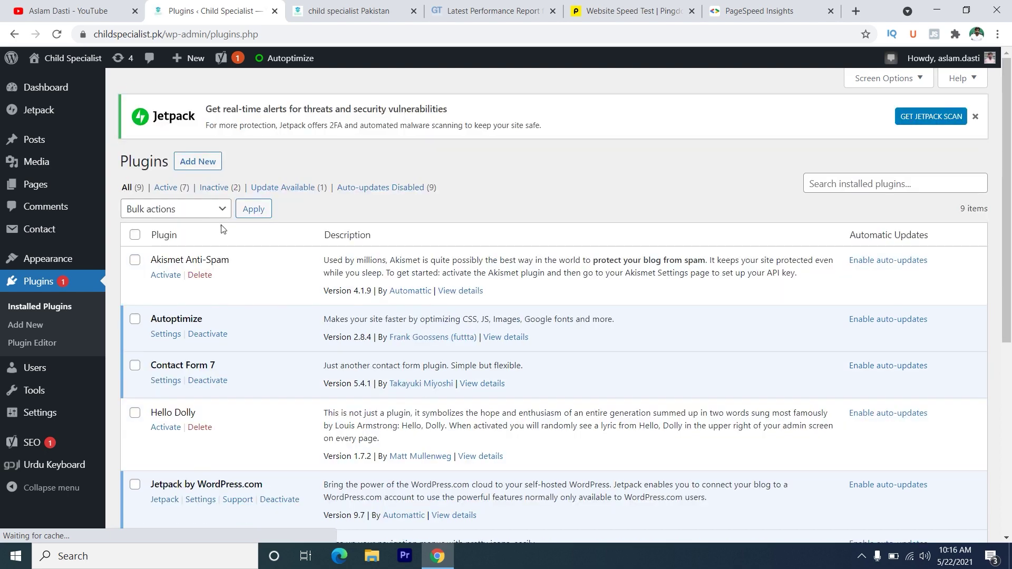
pyautogui.click(205, 278)
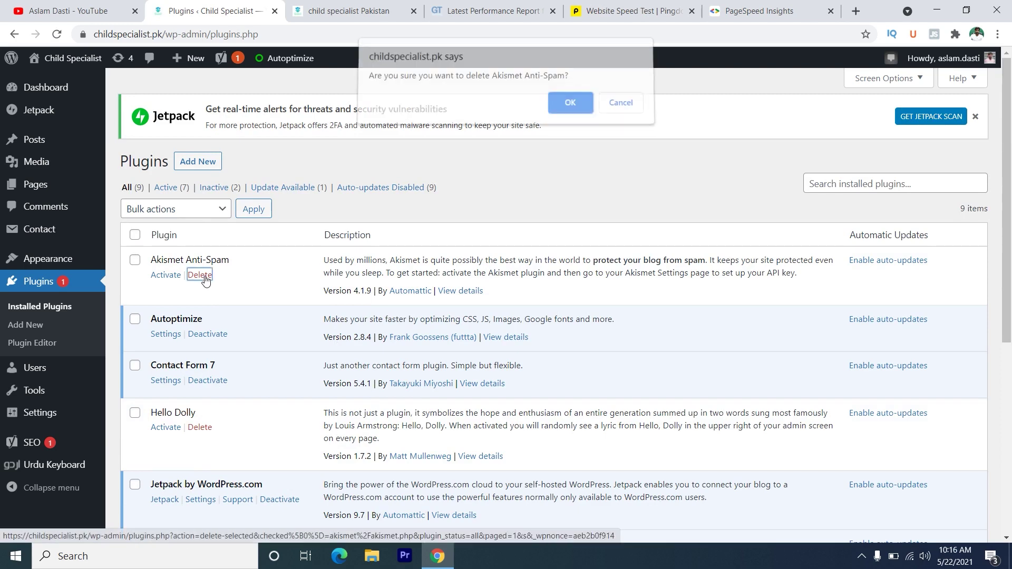
pyautogui.click(569, 108)
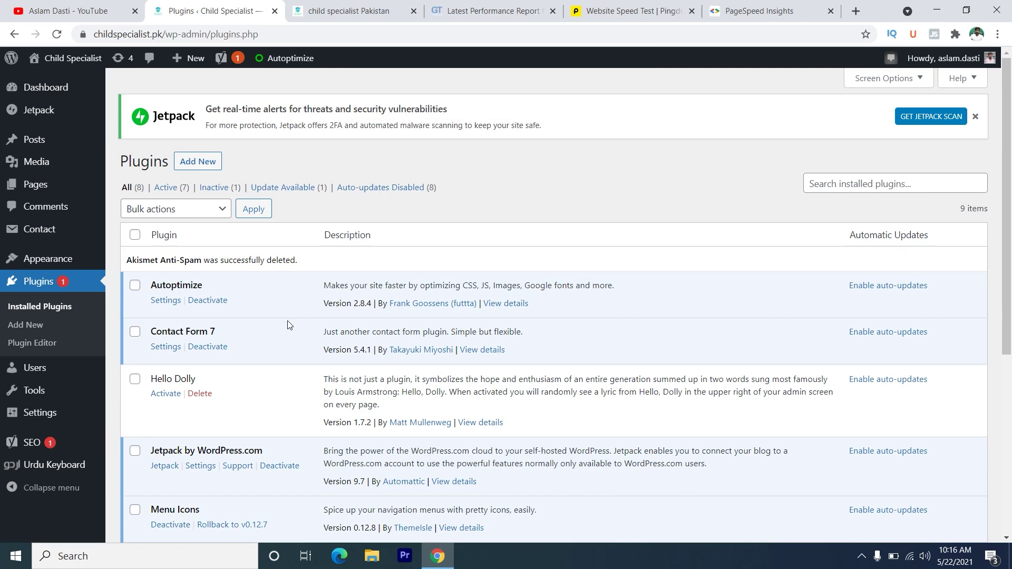
pyautogui.scroll(-3, 288, 324)
pyautogui.click(202, 263)
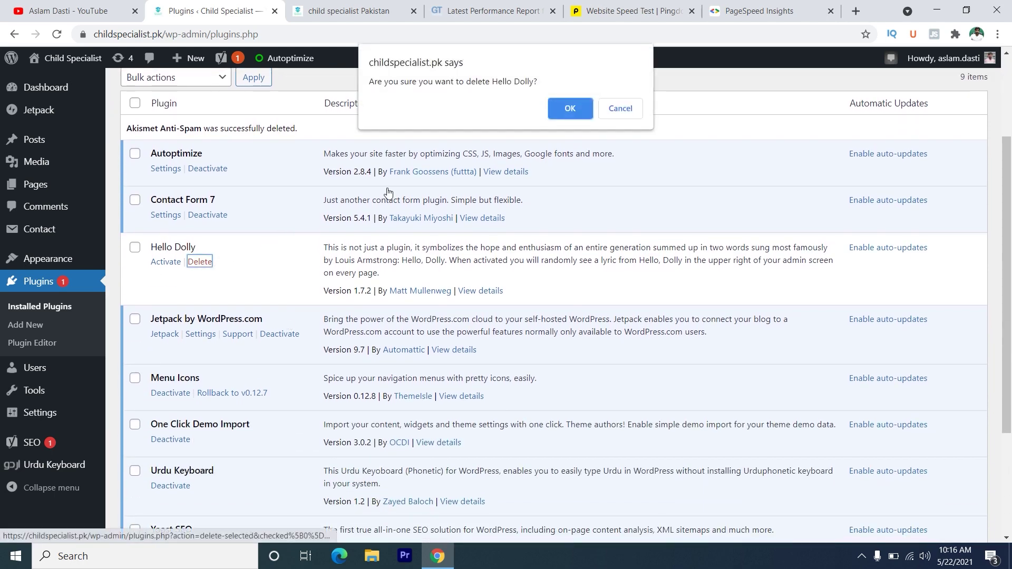
pyautogui.click(577, 109)
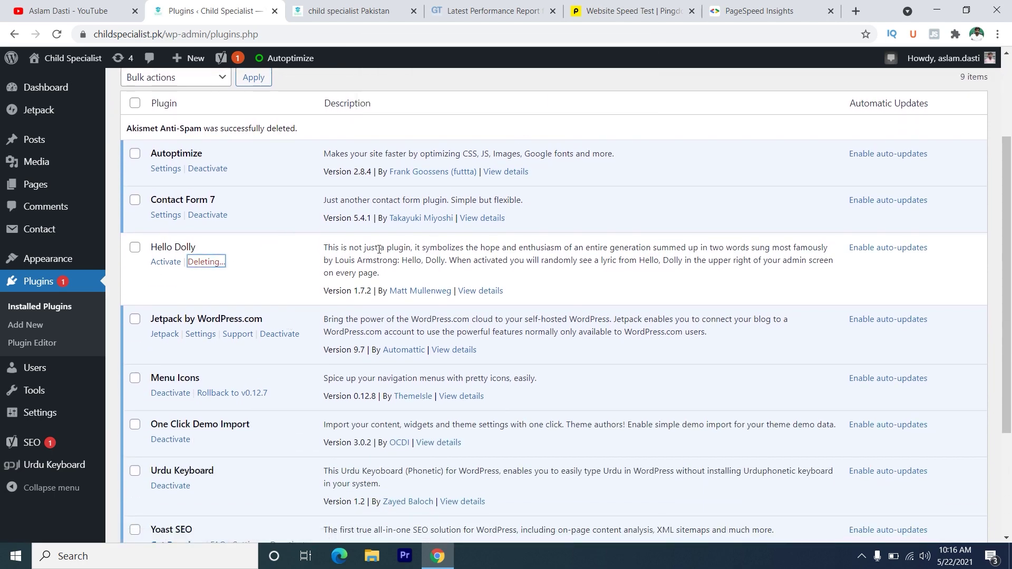
# Deactivate the One Click Demo Import plugin and activate it again
pyautogui.scroll(-3, 378, 249)
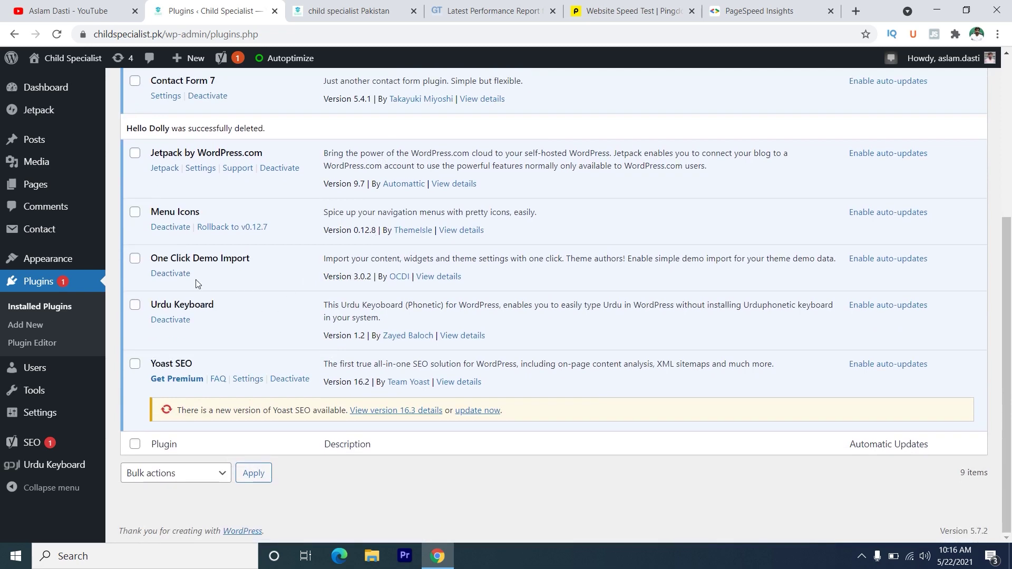
pyautogui.click(179, 274)
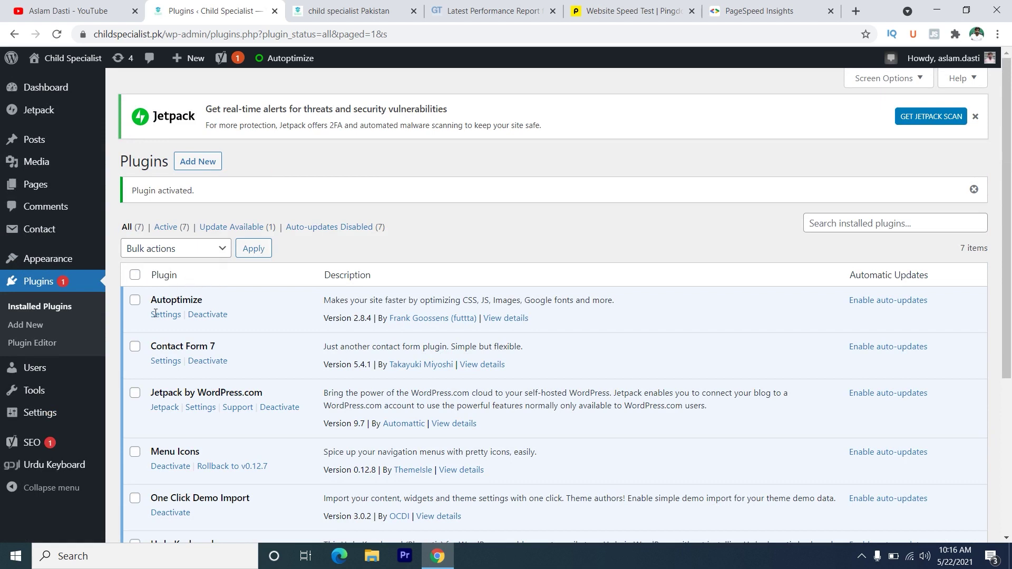
# Open the Autoptimize settings and enable Optimize JavaScript Code and Also aggregate inline JS
pyautogui.moveTo(48, 412)
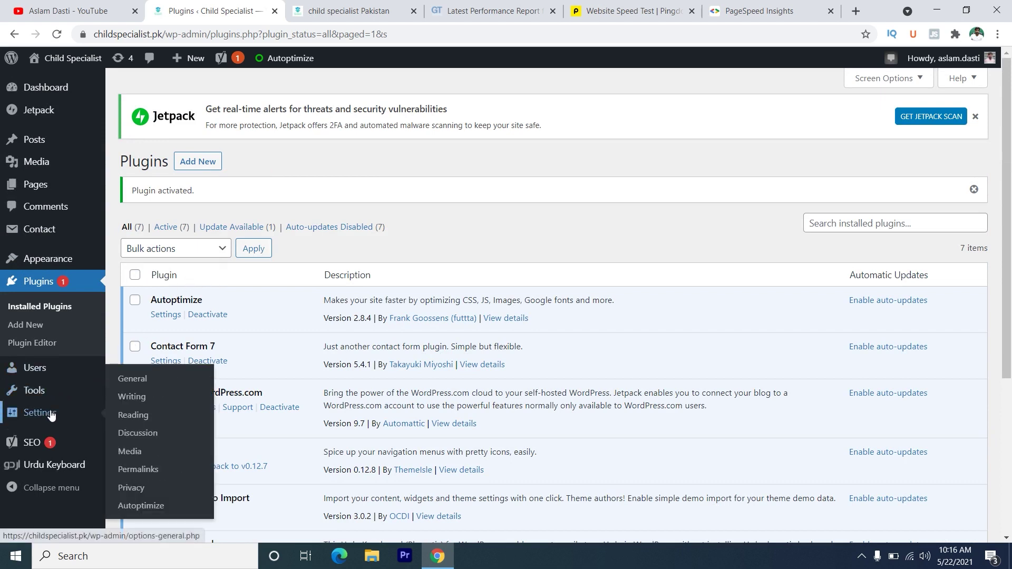
pyautogui.click(159, 503)
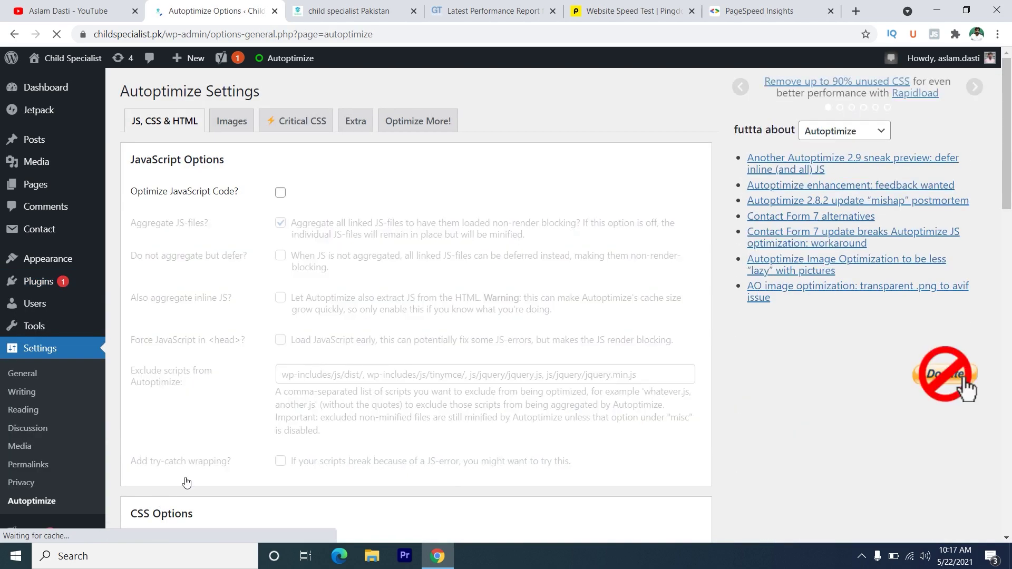
pyautogui.click(283, 196)
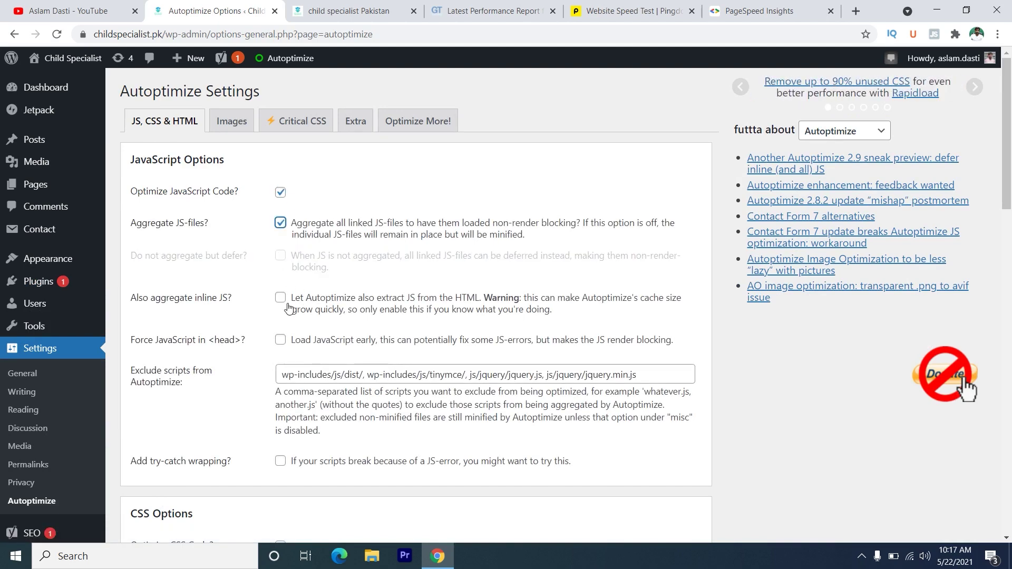
pyautogui.click(281, 299)
pyautogui.scroll(-1, 316, 295)
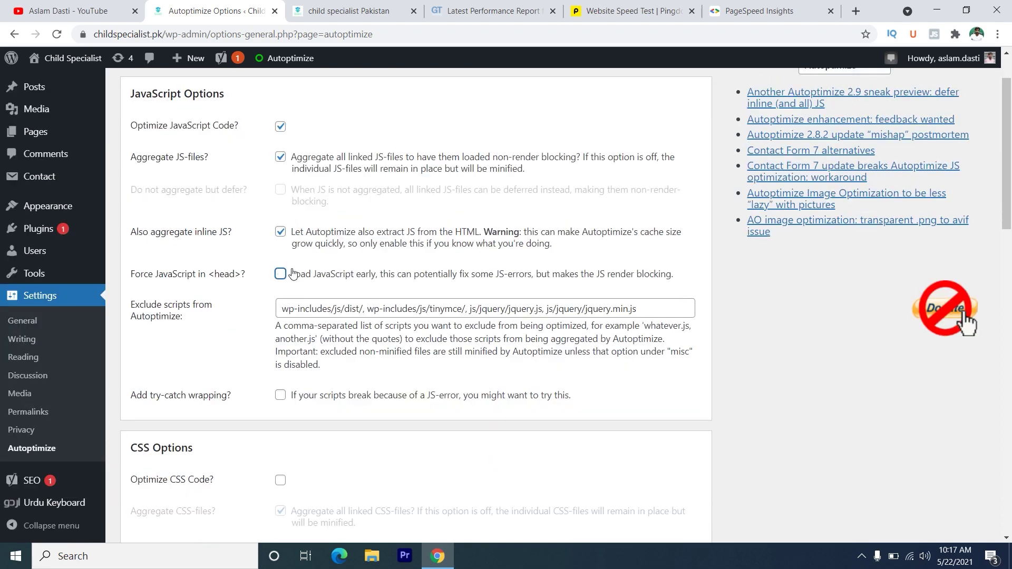
pyautogui.scroll(1, 294, 255)
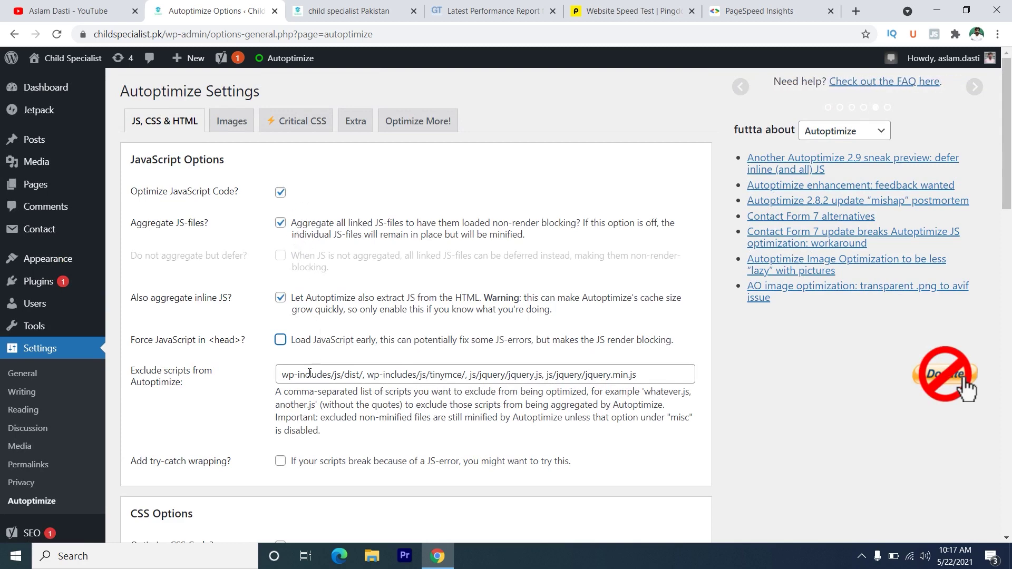
# Enable Optimize CSS Code and Generate data: URIs for images, and leave Inline and Defer CSS unchecked
pyautogui.scroll(-3, 309, 373)
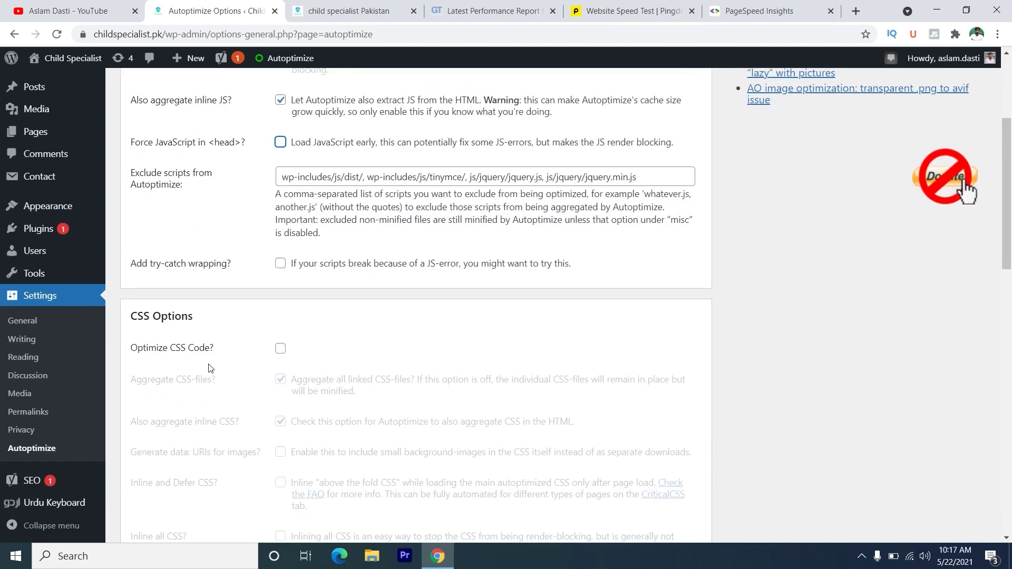
pyautogui.click(280, 350)
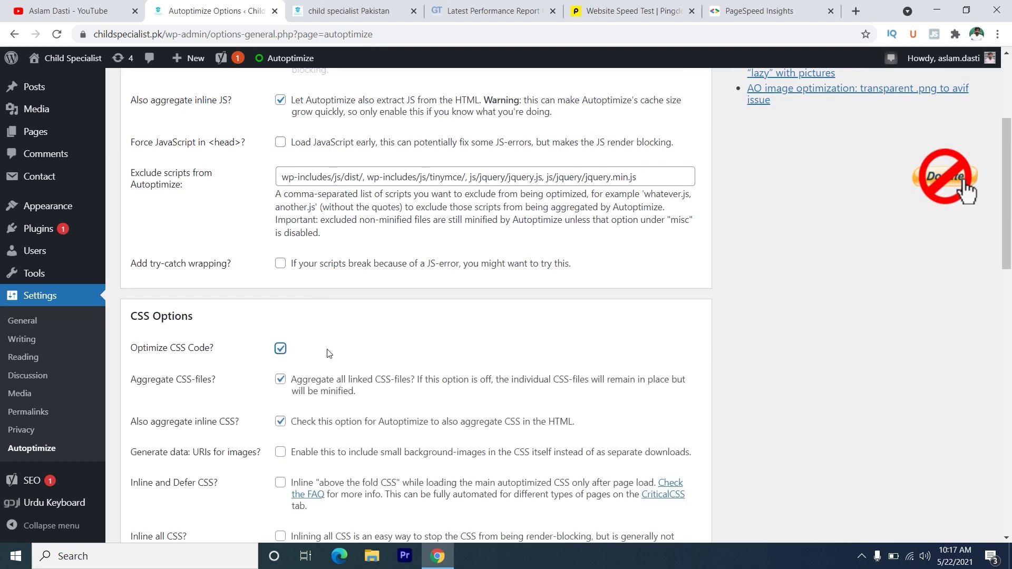
pyautogui.scroll(-2, 280, 349)
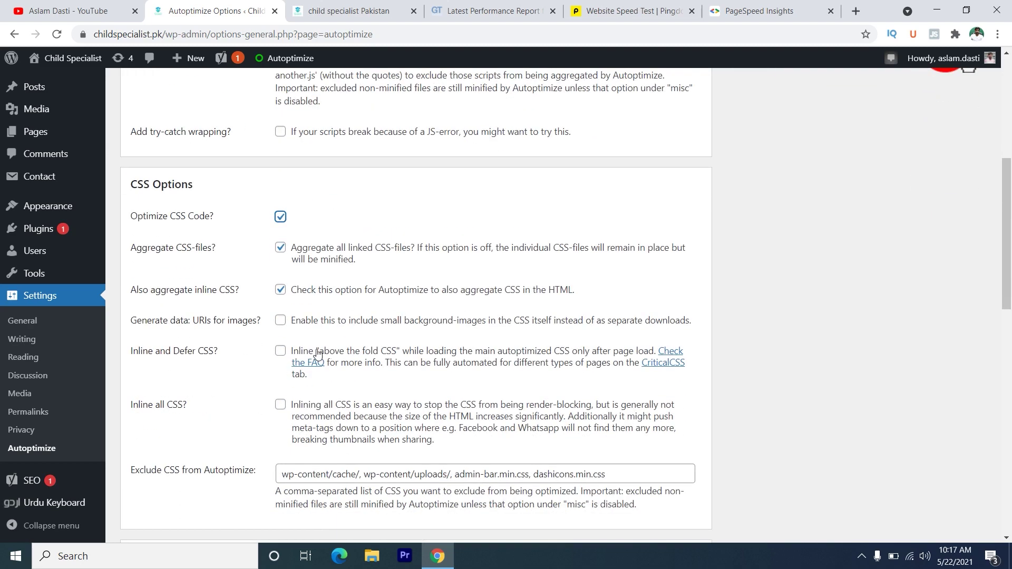
pyautogui.click(281, 321)
pyautogui.scroll(-1, 283, 321)
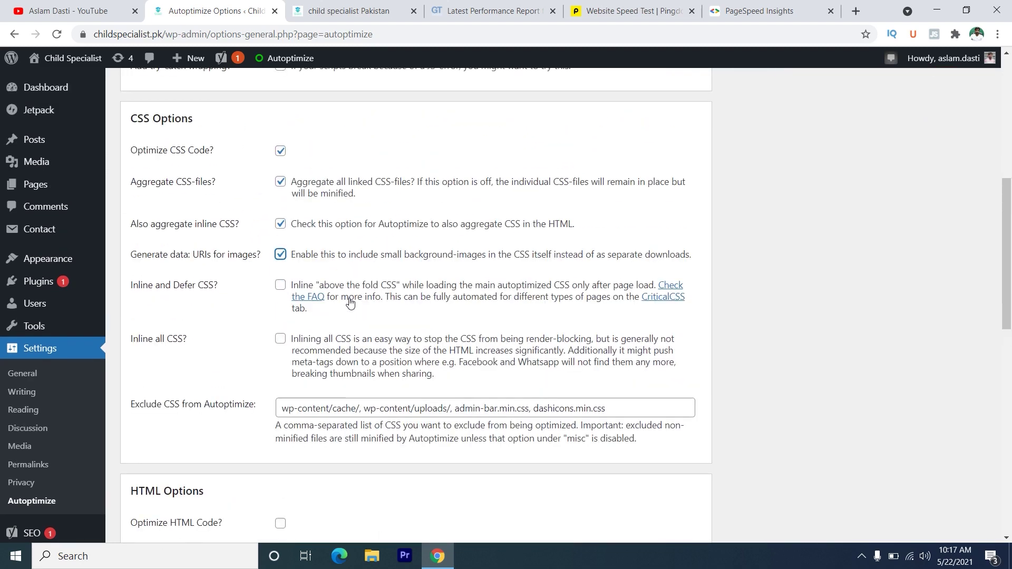
pyautogui.click(282, 283)
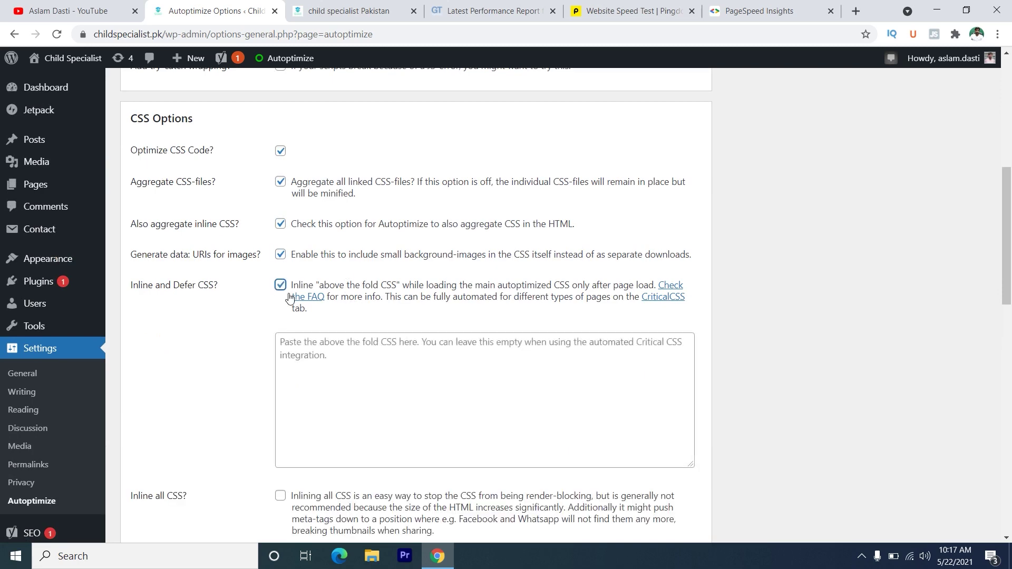
pyautogui.click(281, 285)
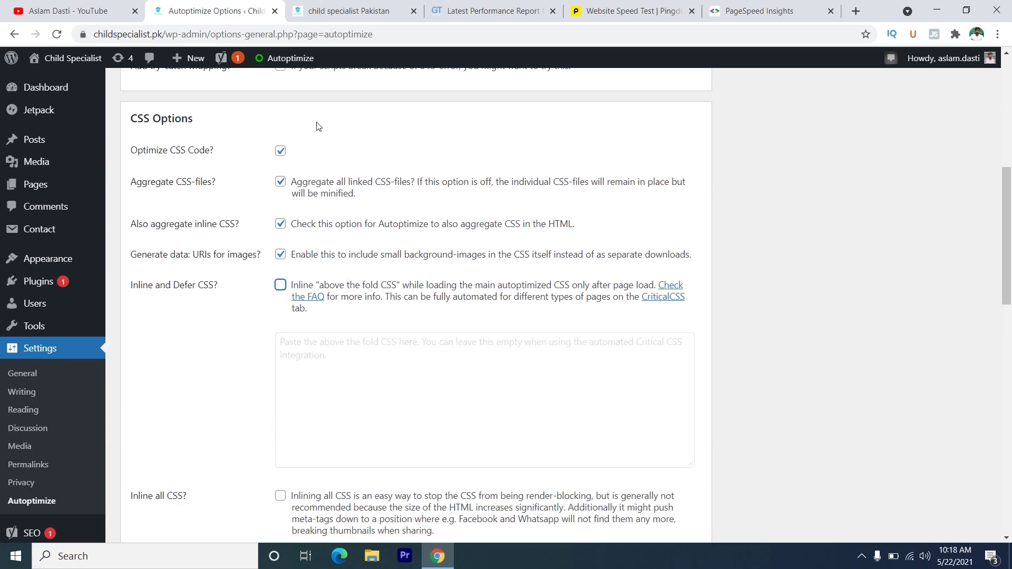
# Enable Optimize HTML Code, leave the CDN base URL empty, then save the changes and empty the cache
pyautogui.scroll(-2, 297, 241)
pyautogui.scroll(-1, 314, 110)
pyautogui.scroll(3, 298, 158)
pyautogui.scroll(-3, 306, 194)
pyautogui.scroll(-2, 308, 196)
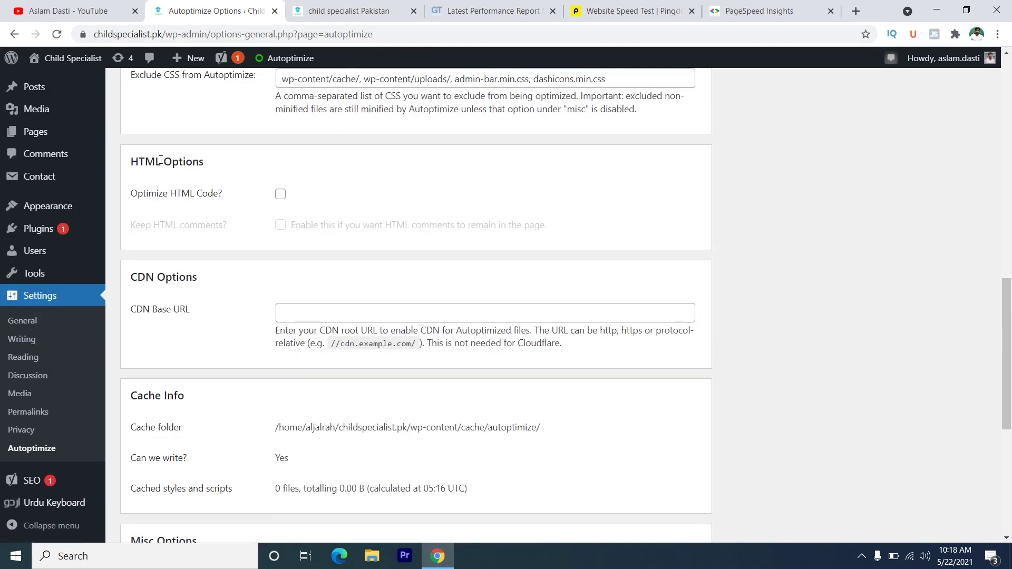
pyautogui.click(280, 194)
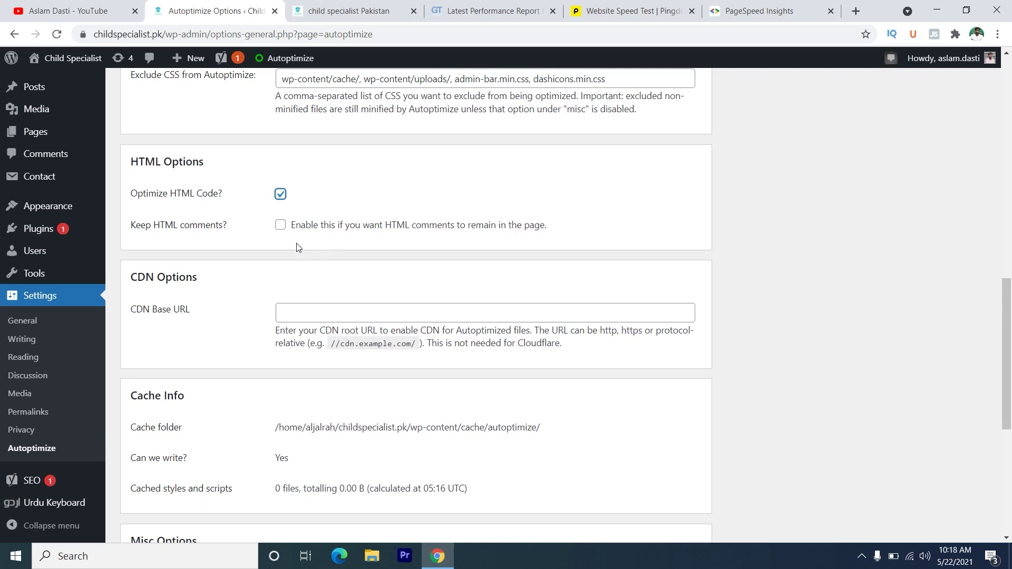
pyautogui.scroll(-2, 299, 240)
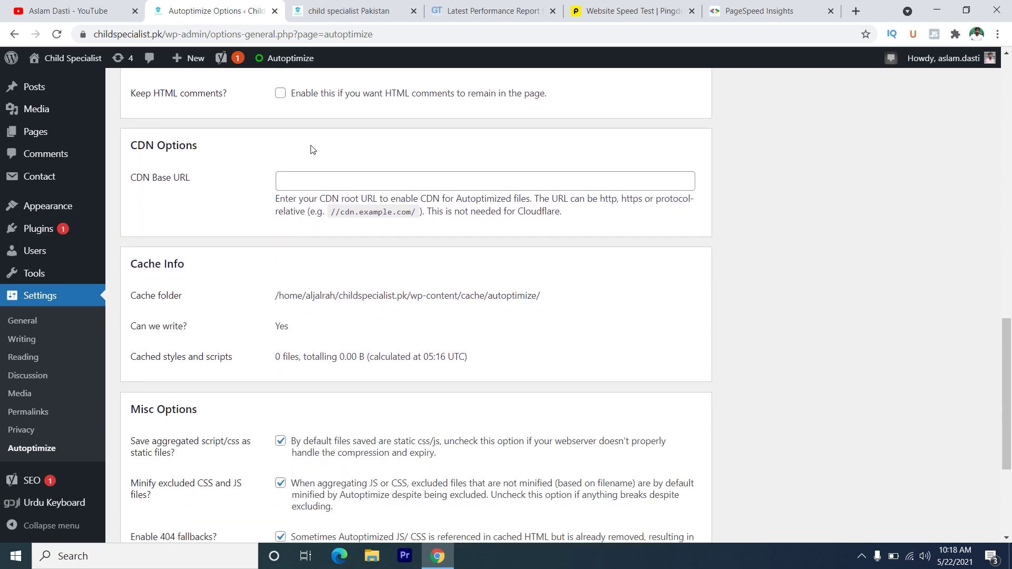
pyautogui.click(295, 180)
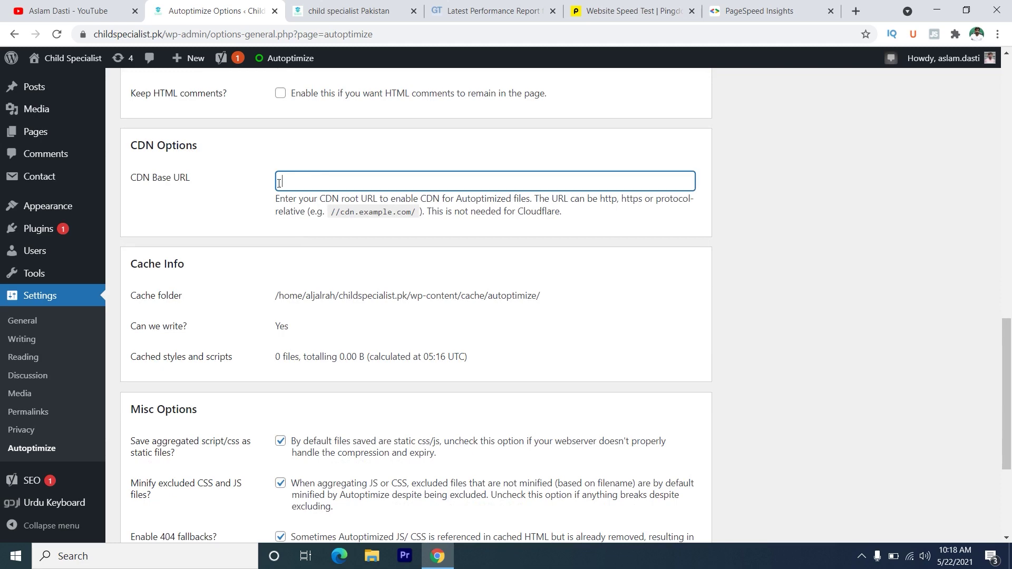
pyautogui.scroll(-2, 296, 208)
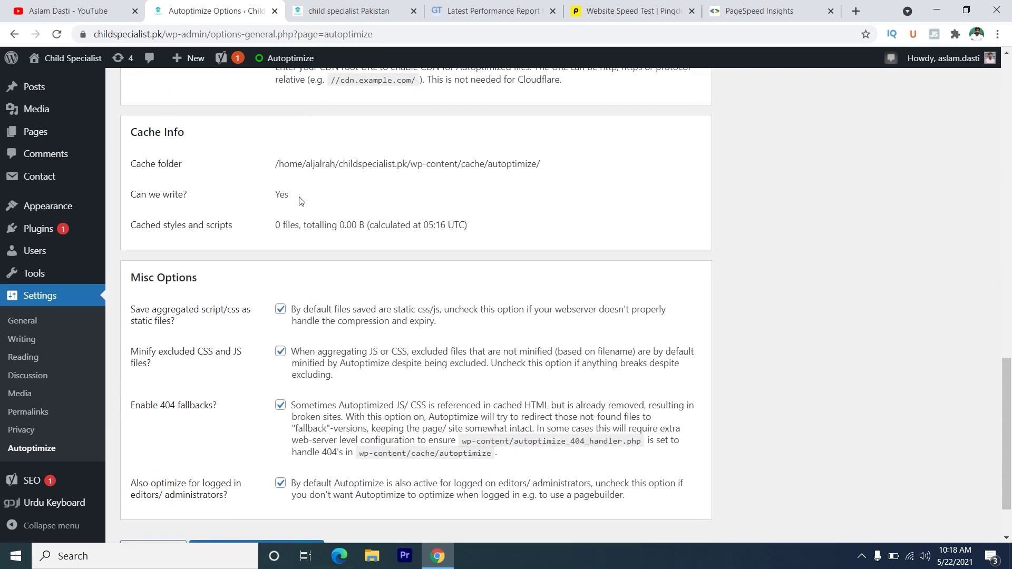
pyautogui.scroll(-2, 315, 165)
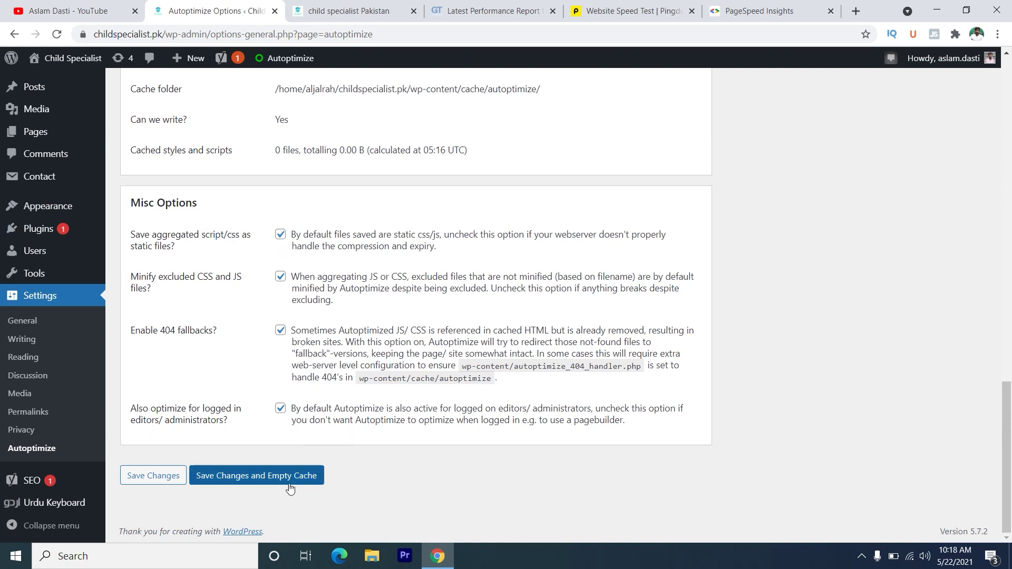
pyautogui.click(263, 481)
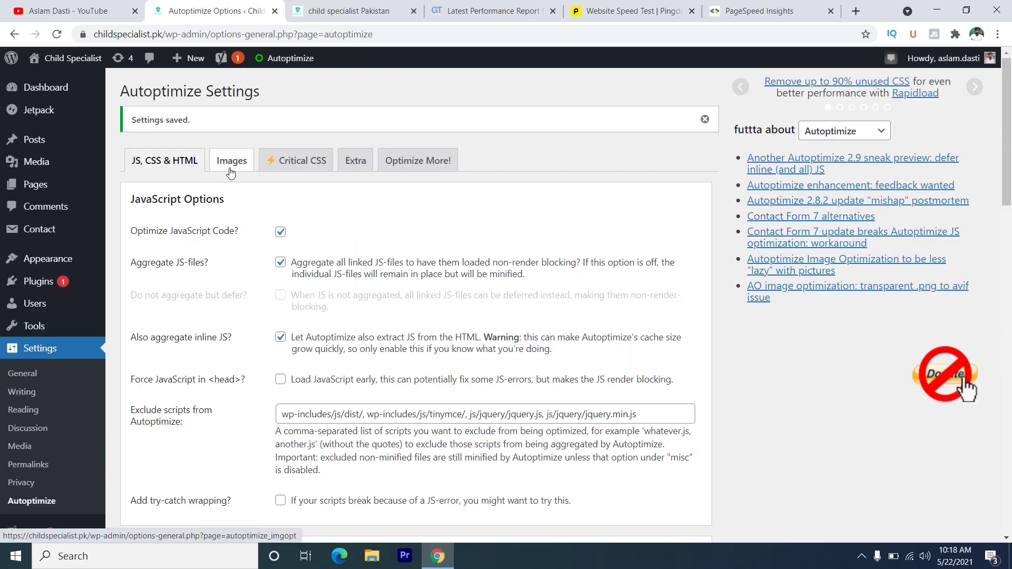
# Enable lazy-loading of images in Autoptimize's image optimization settings and save the changes
pyautogui.click(231, 160)
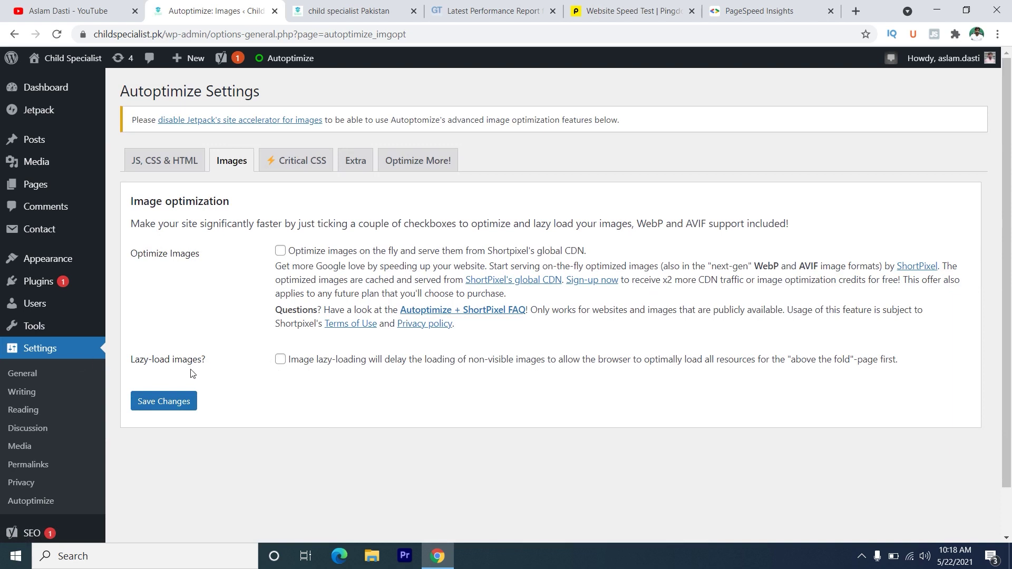
pyautogui.click(279, 363)
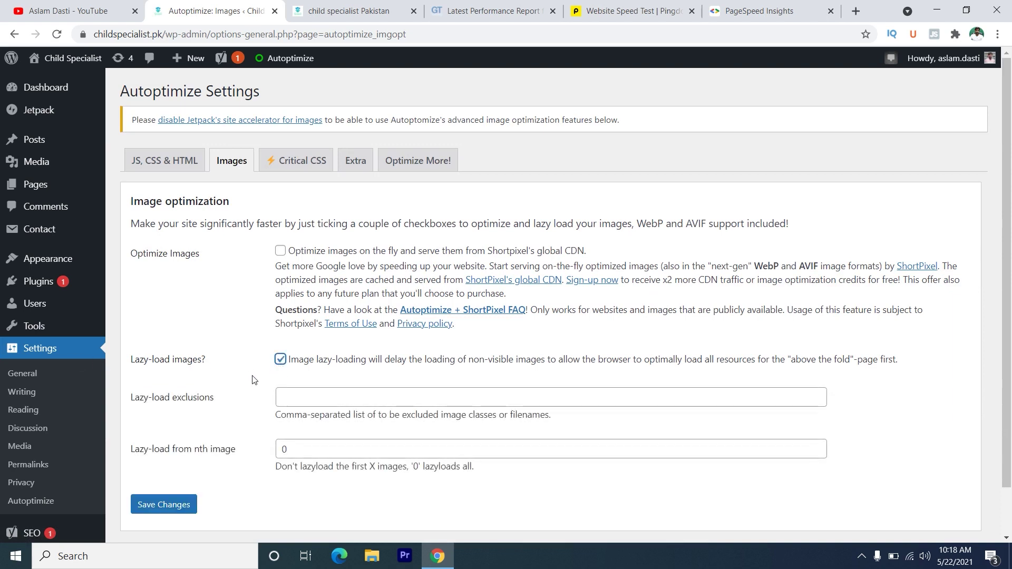
pyautogui.scroll(-1, 250, 380)
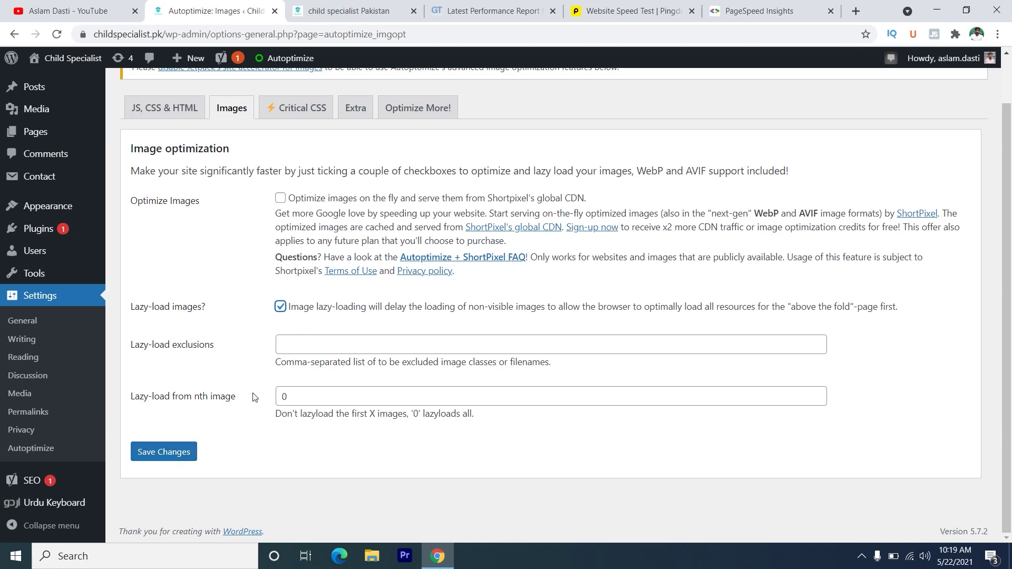
pyautogui.click(175, 455)
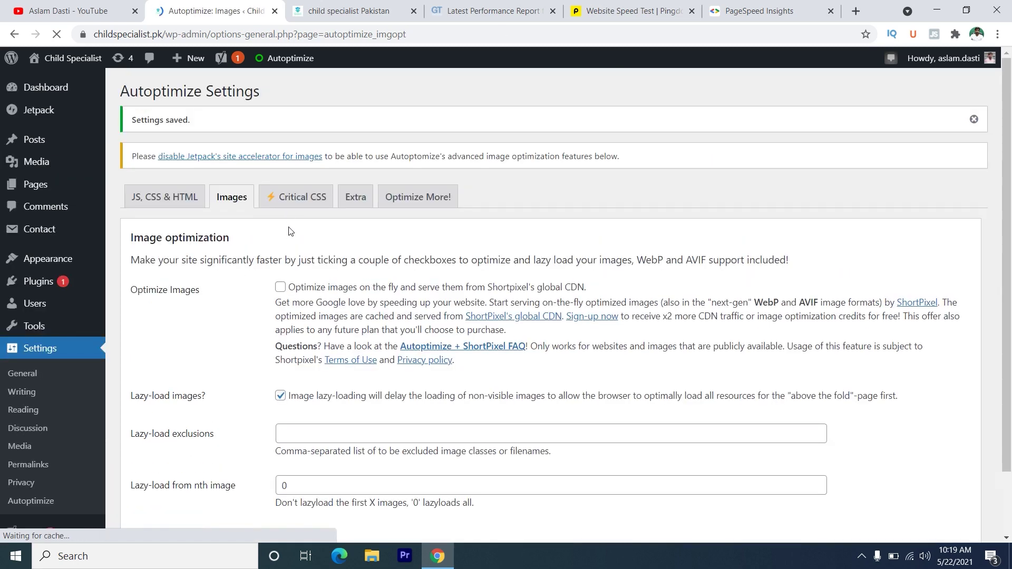
# Review Autoptimize's Critical CSS page and its API key section
pyautogui.click(303, 207)
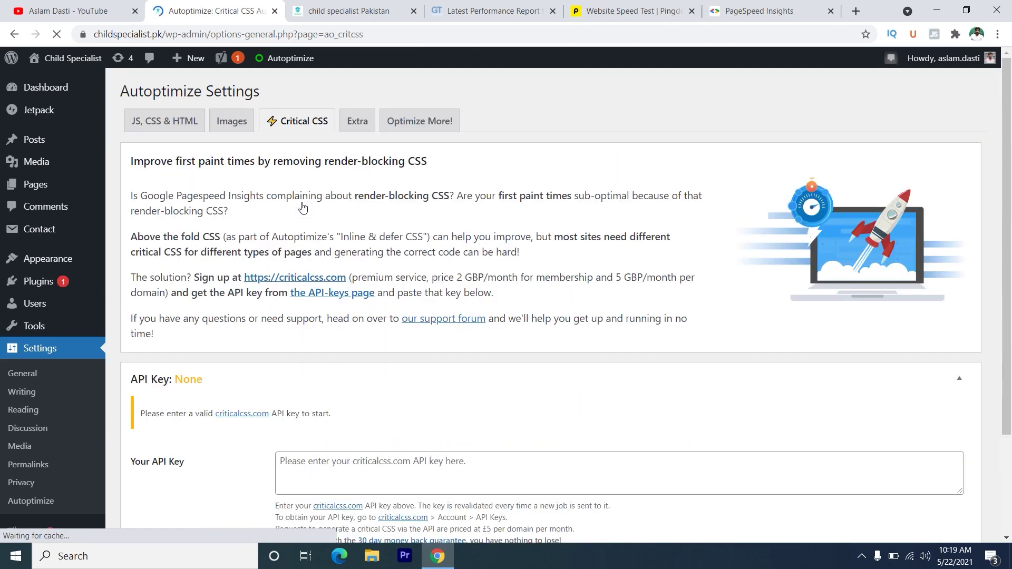
pyautogui.scroll(-3, 363, 251)
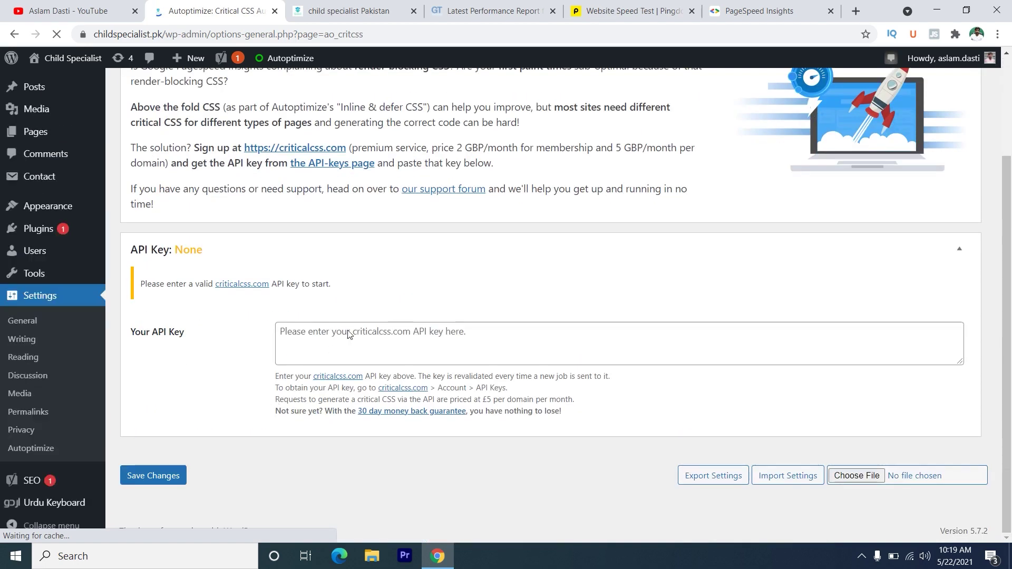
pyautogui.scroll(3, 405, 308)
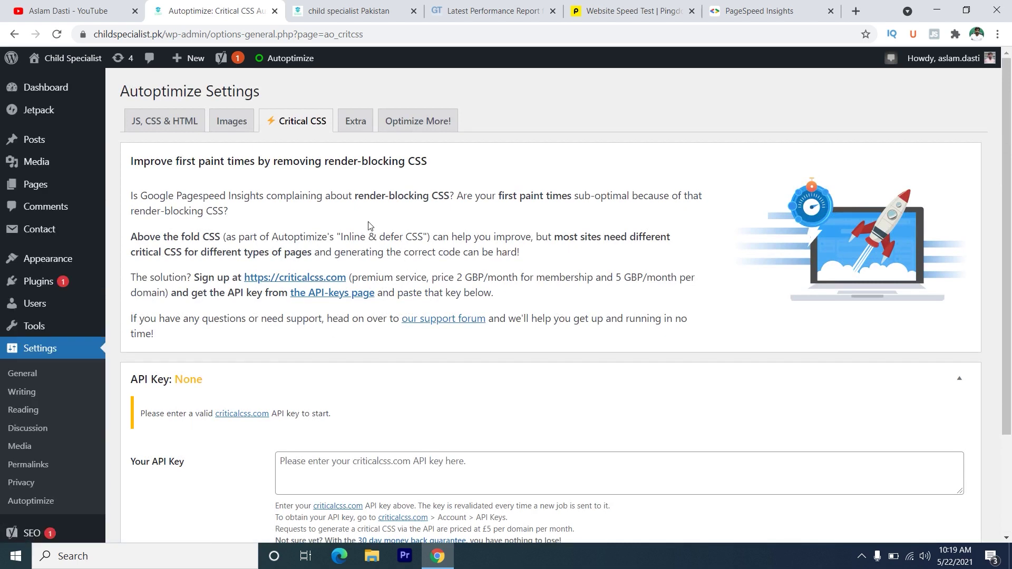
# In the extra optimizations, set Google Fonts to combine and link deferred in head, enable removal of emojis and query strings, and save
pyautogui.click(355, 131)
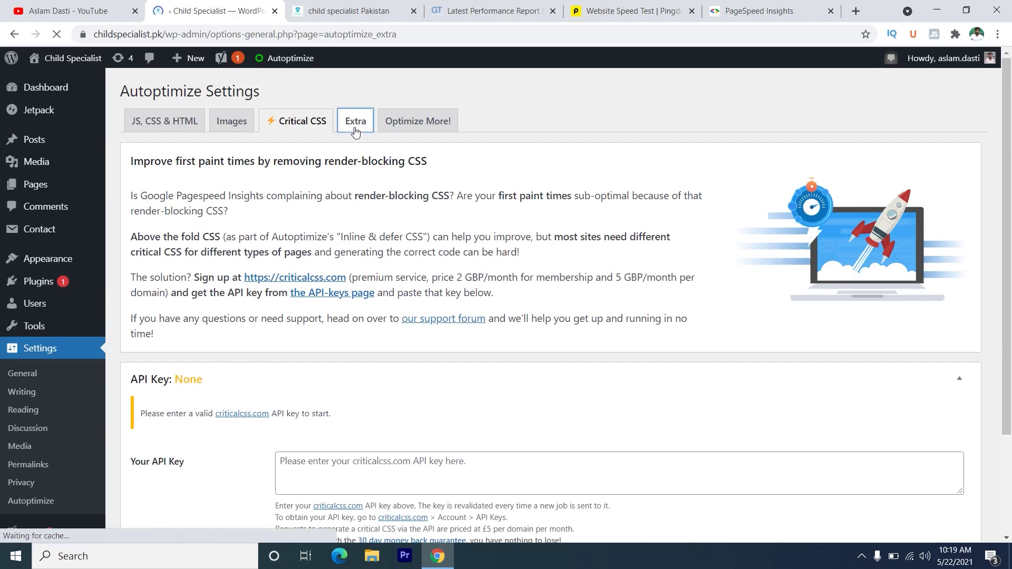
pyautogui.scroll(-1, 435, 239)
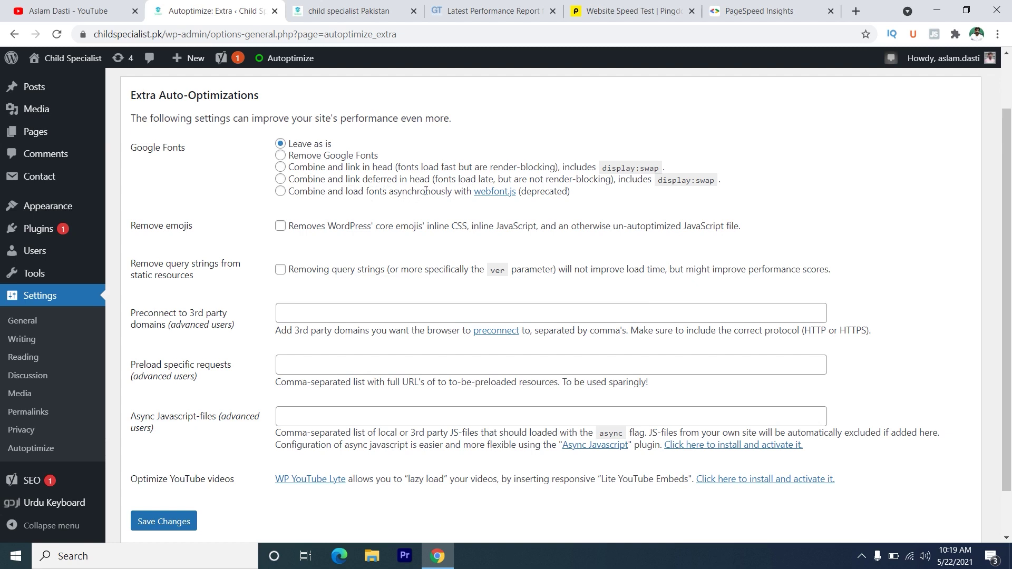
pyautogui.click(281, 179)
pyautogui.click(280, 230)
pyautogui.click(280, 269)
pyautogui.scroll(-1, 262, 275)
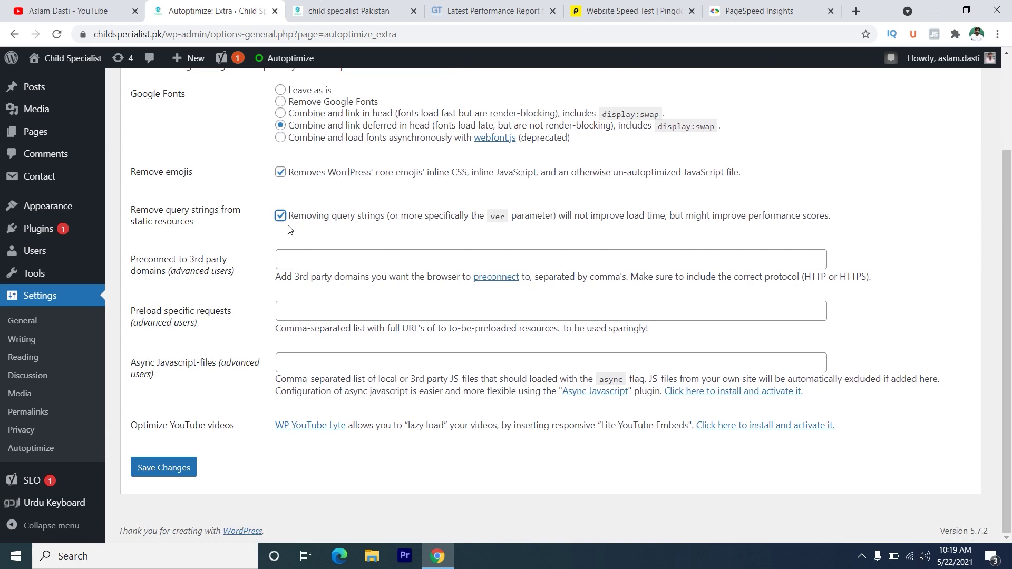
pyautogui.scroll(2, 293, 232)
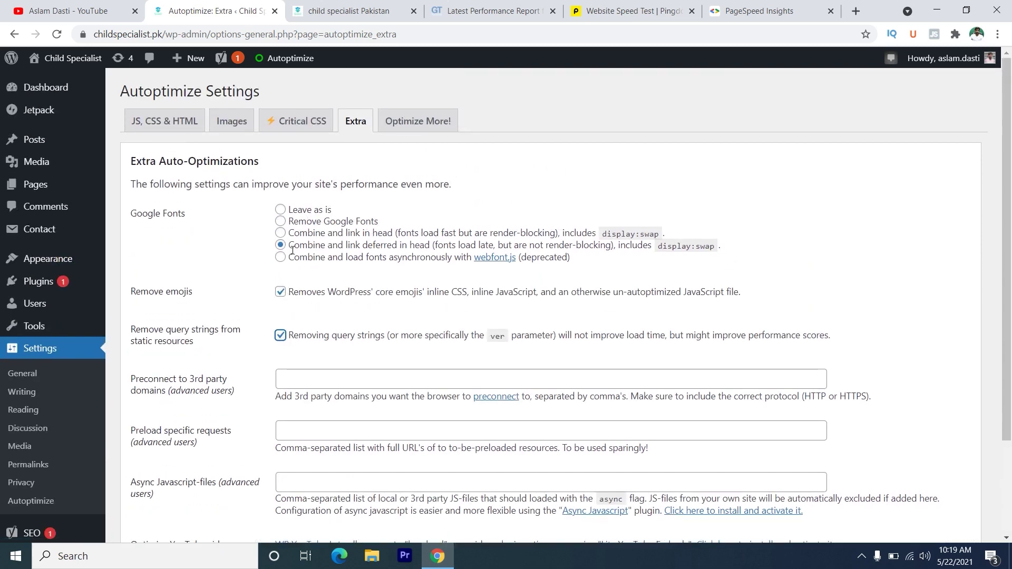
pyautogui.scroll(-3, 270, 287)
pyautogui.click(172, 473)
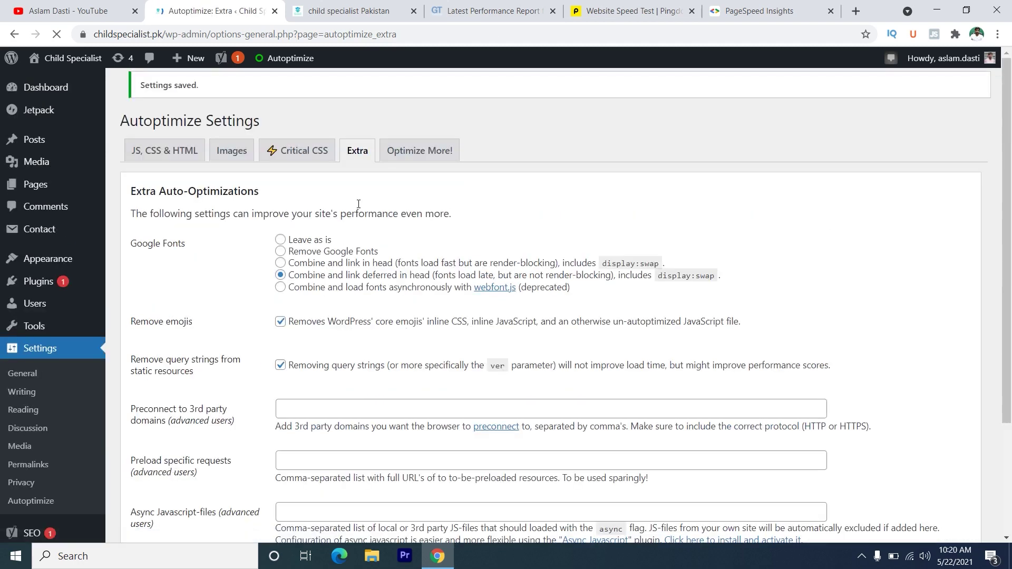
# Review the power-ups and related services listed on Autoptimize's Optimize More! page
pyautogui.click(427, 169)
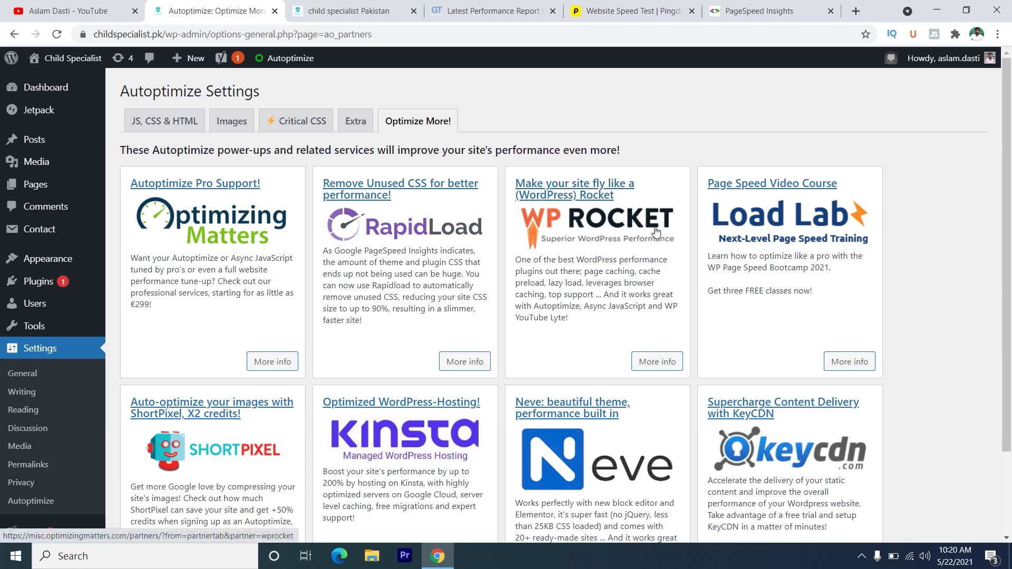
pyautogui.scroll(-3, 656, 230)
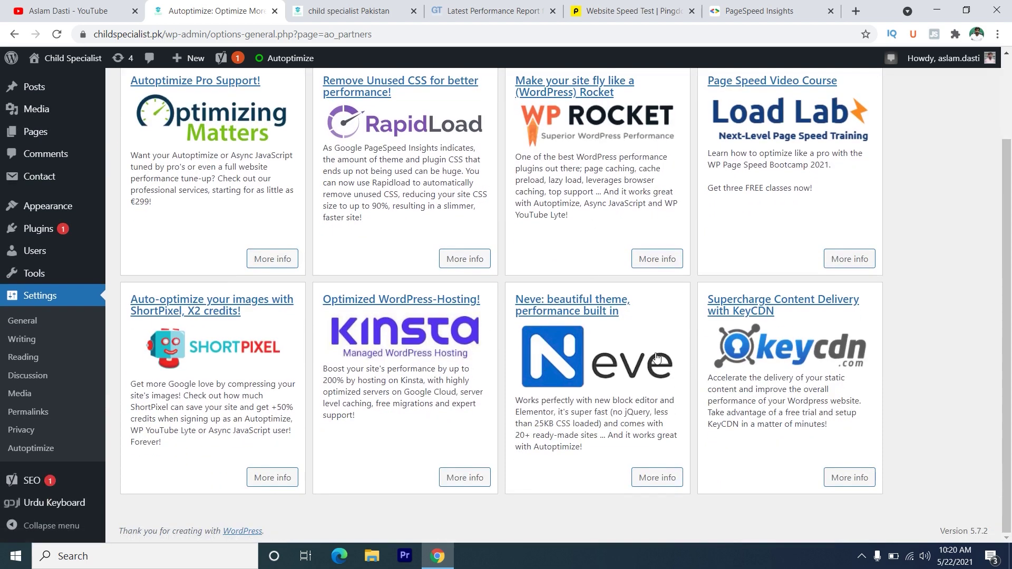
pyautogui.scroll(3, 616, 315)
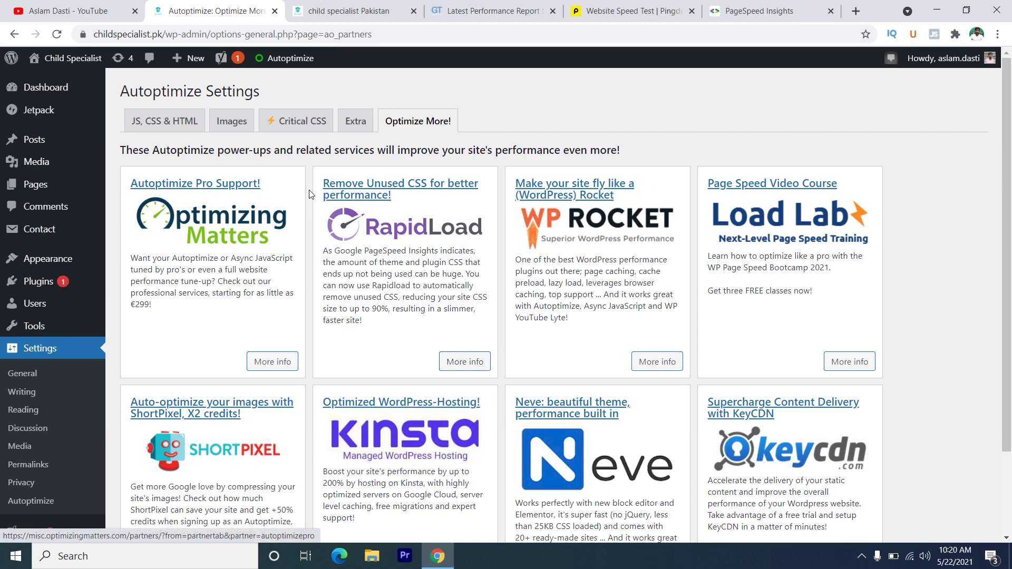
# Open the live Child Specialist site in a new browser tab and select its address
pyautogui.moveTo(292, 63)
pyautogui.click(285, 135)
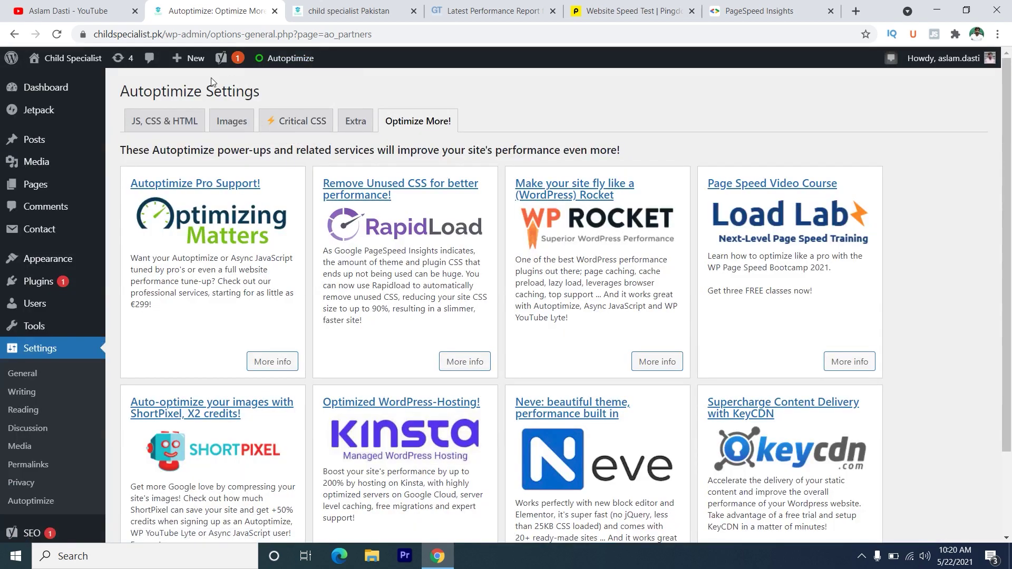
pyautogui.moveTo(72, 59)
pyautogui.rightClick(64, 87)
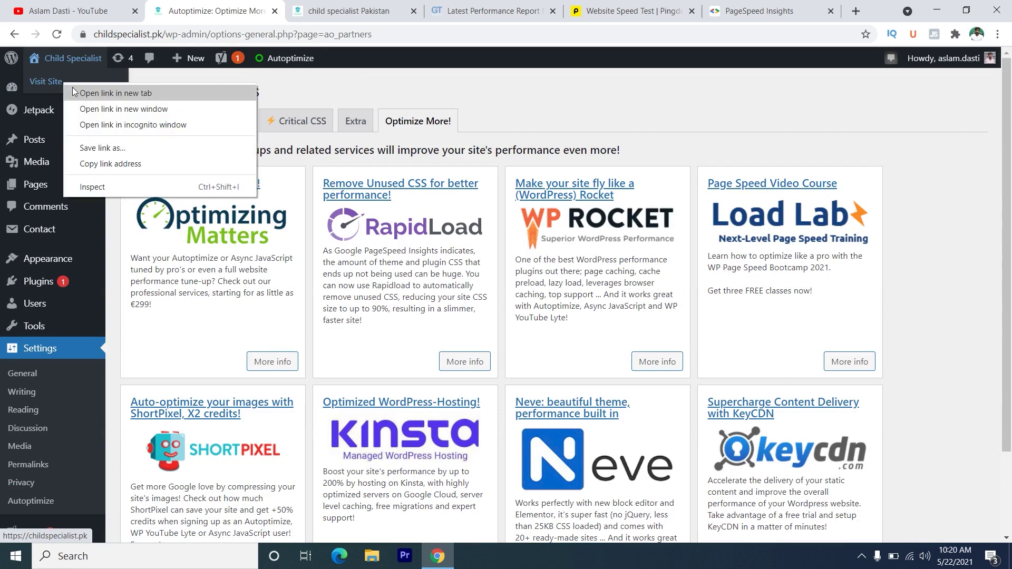
pyautogui.click(76, 93)
pyautogui.click(300, 17)
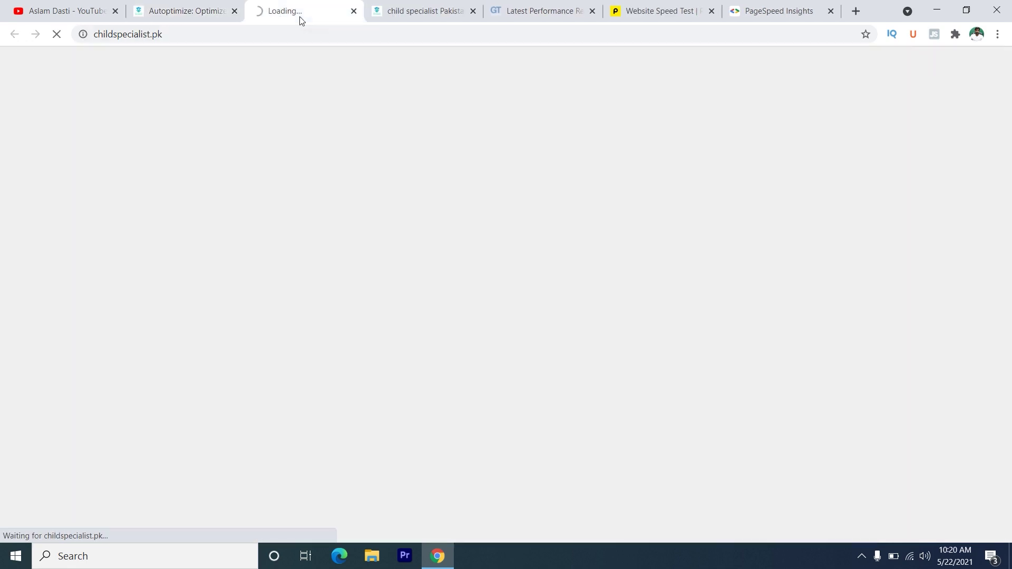
pyautogui.click(252, 29)
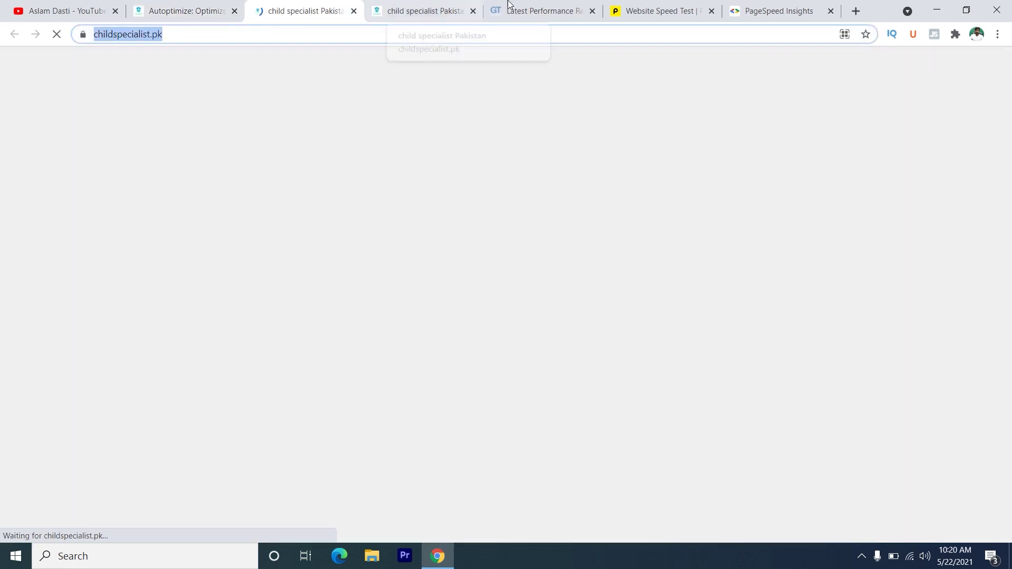
pyautogui.click(538, 11)
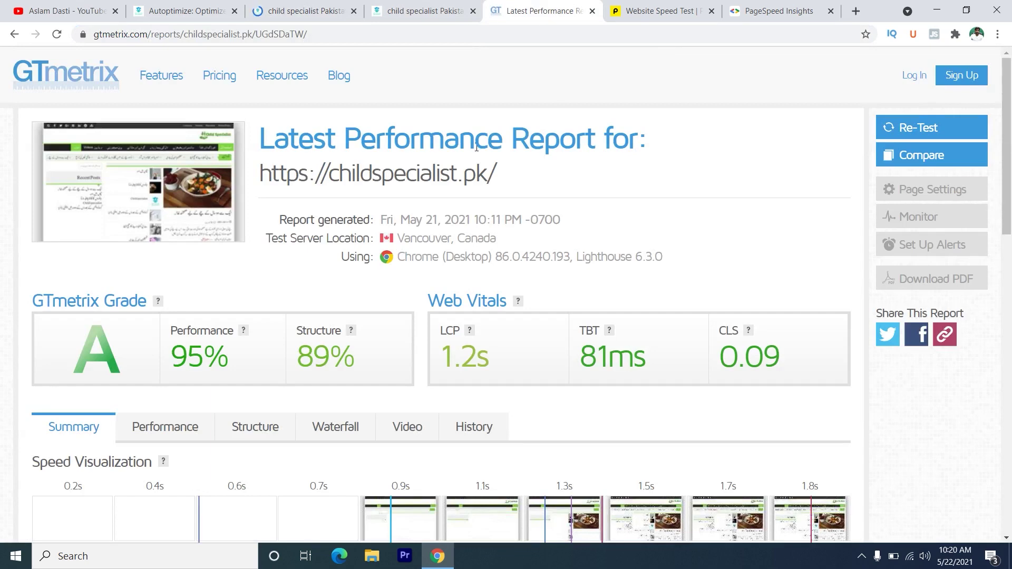
pyautogui.click(71, 65)
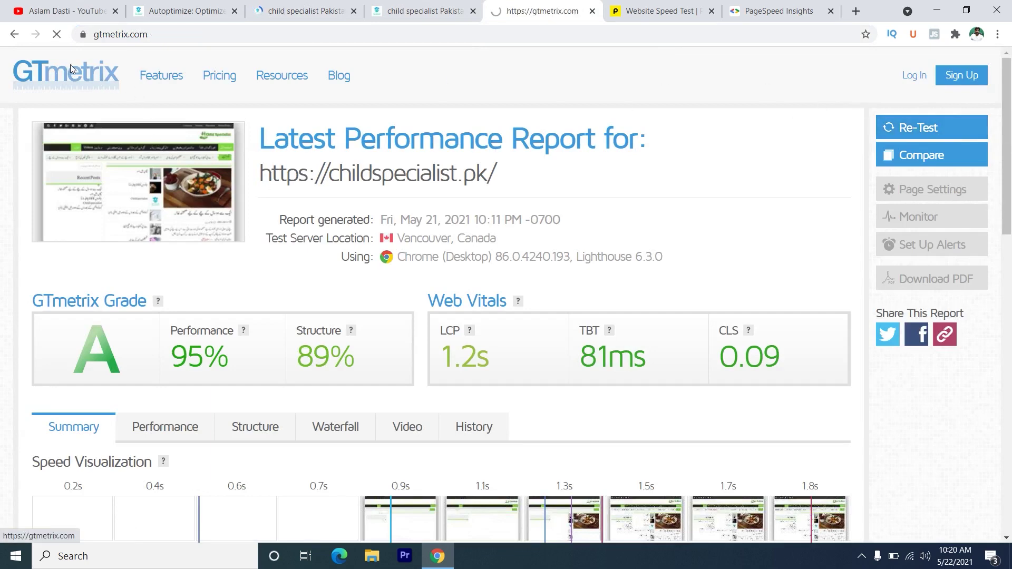
pyautogui.click(649, 8)
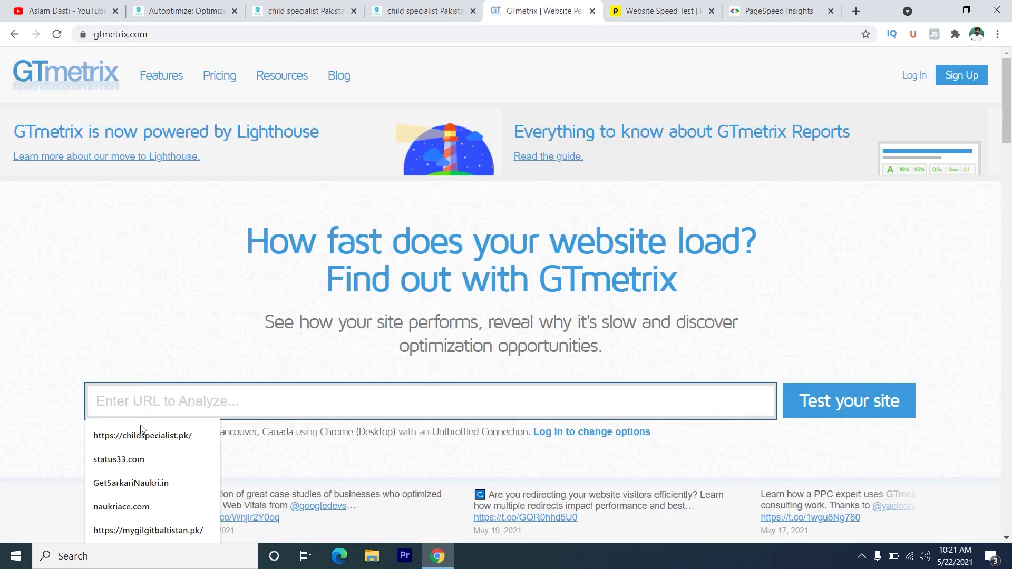
pyautogui.click(142, 433)
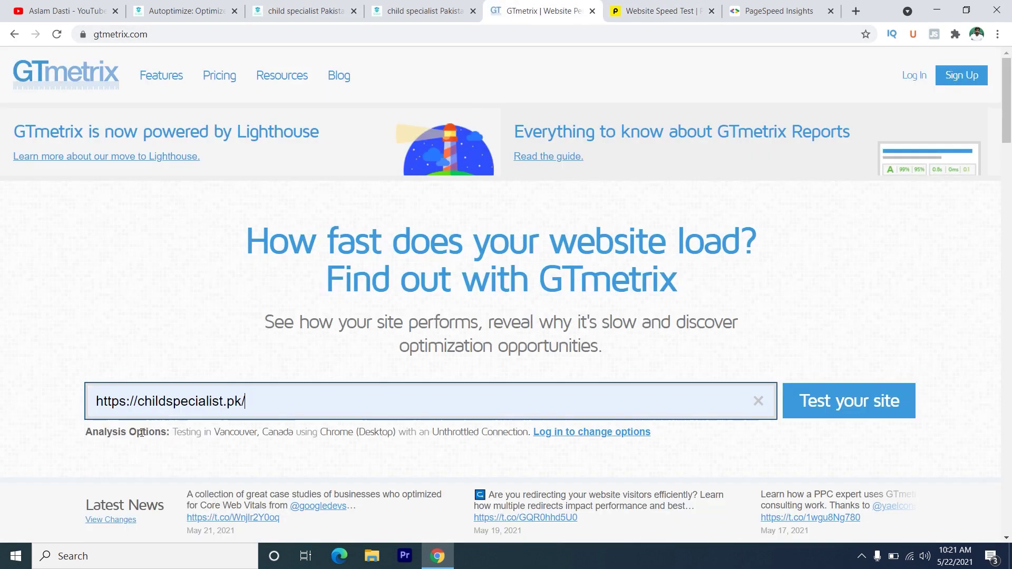
pyautogui.click(841, 401)
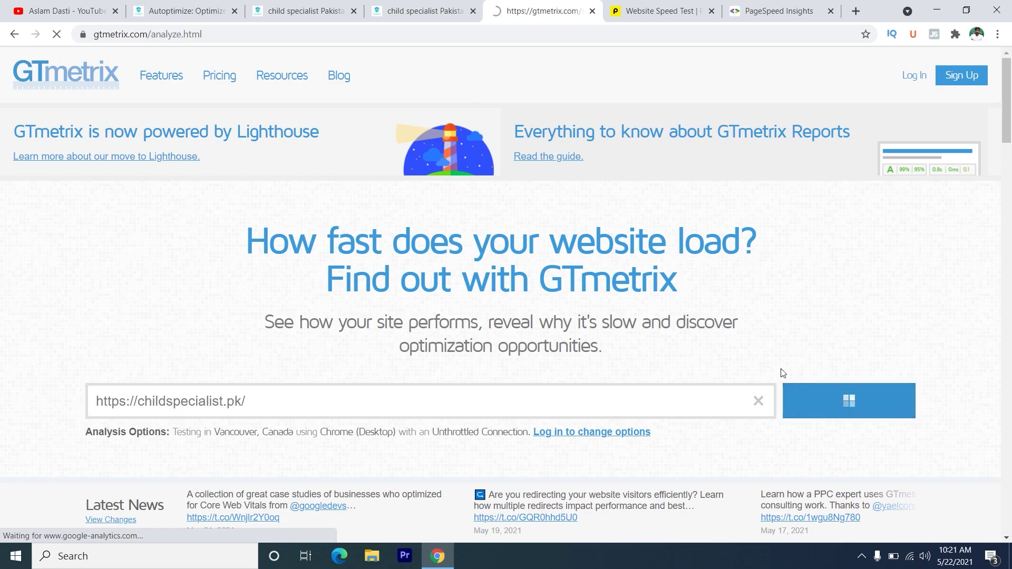
pyautogui.click(666, 13)
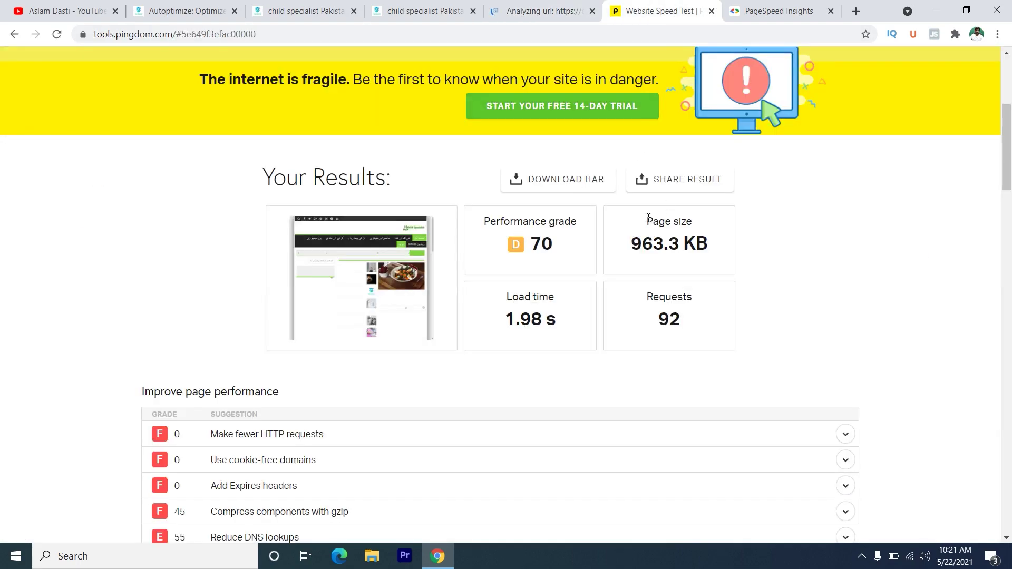
pyautogui.scroll(5, 625, 77)
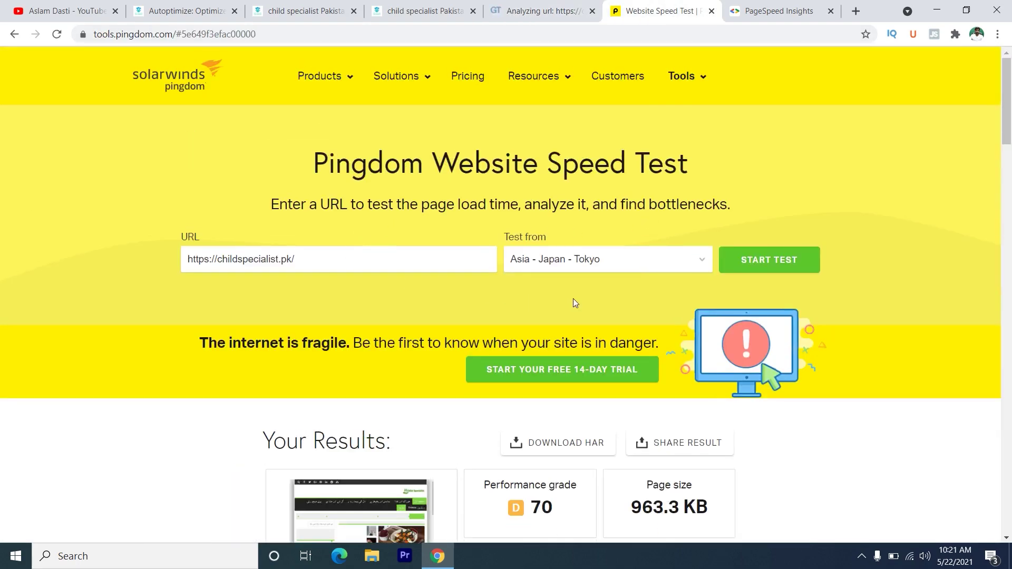
pyautogui.click(752, 261)
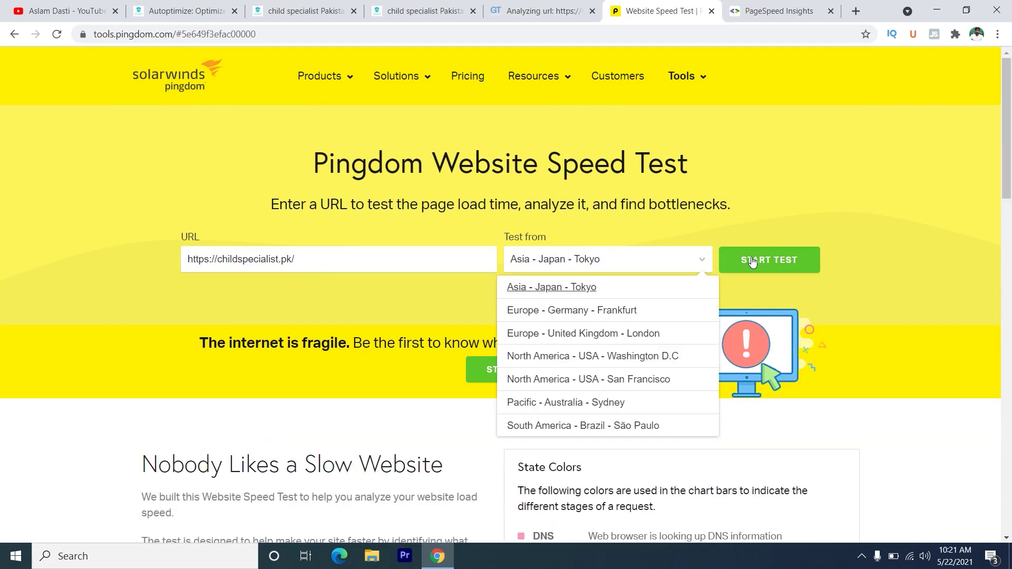
pyautogui.click(567, 287)
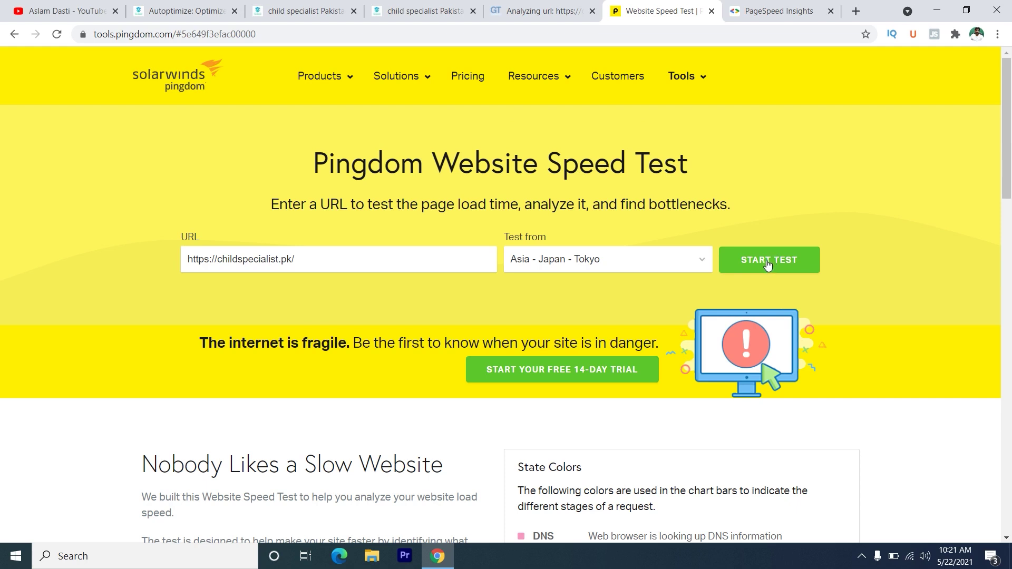
pyautogui.click(57, 34)
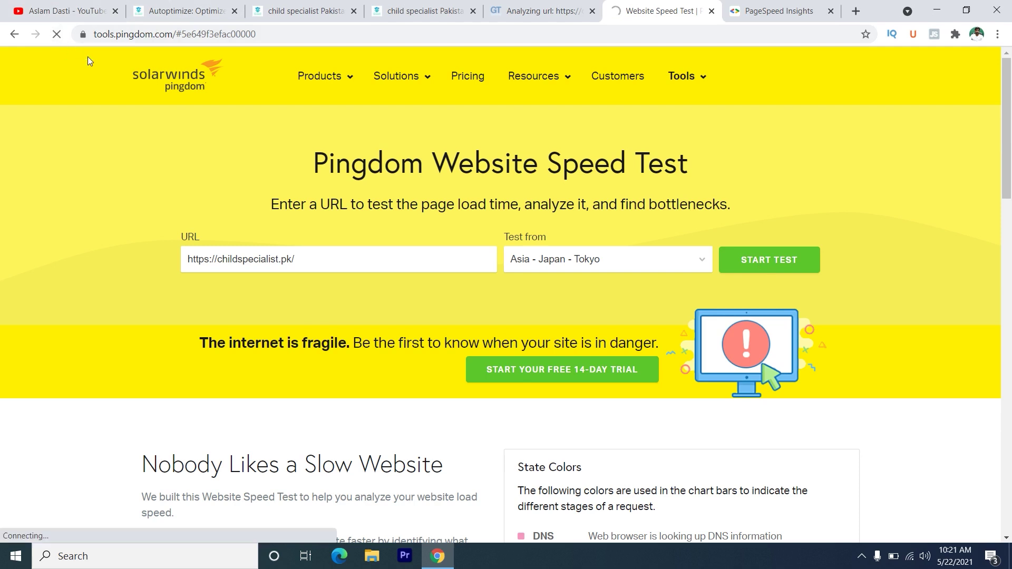
pyautogui.click(789, 12)
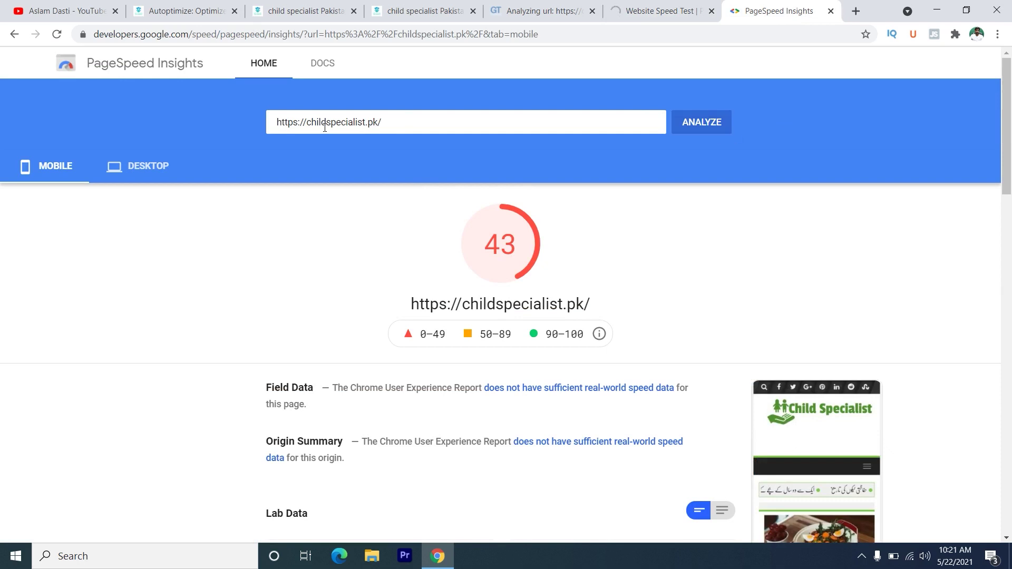
pyautogui.click(709, 129)
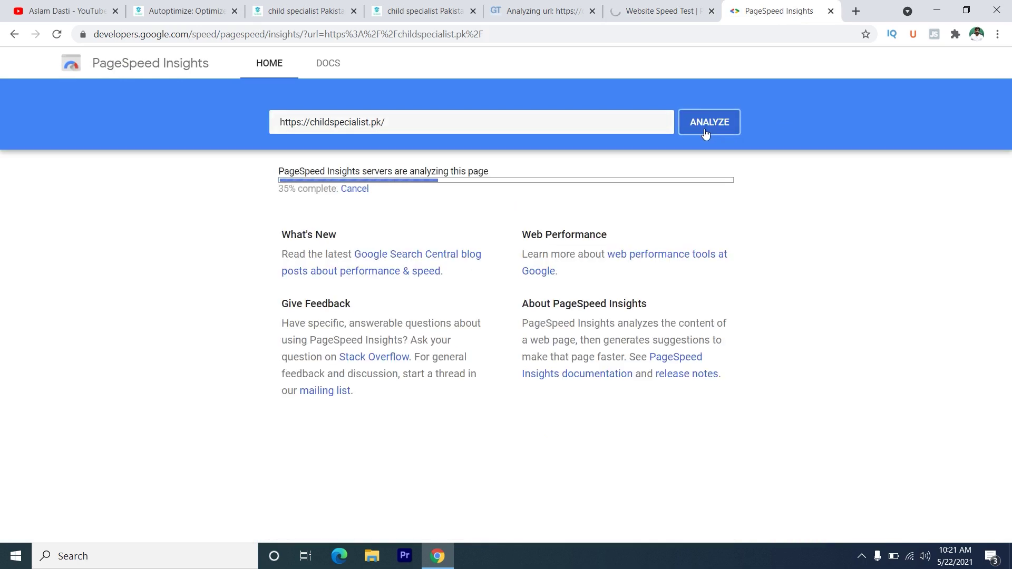
pyautogui.click(659, 8)
pyautogui.scroll(-9, 463, 272)
pyautogui.scroll(10, 527, 237)
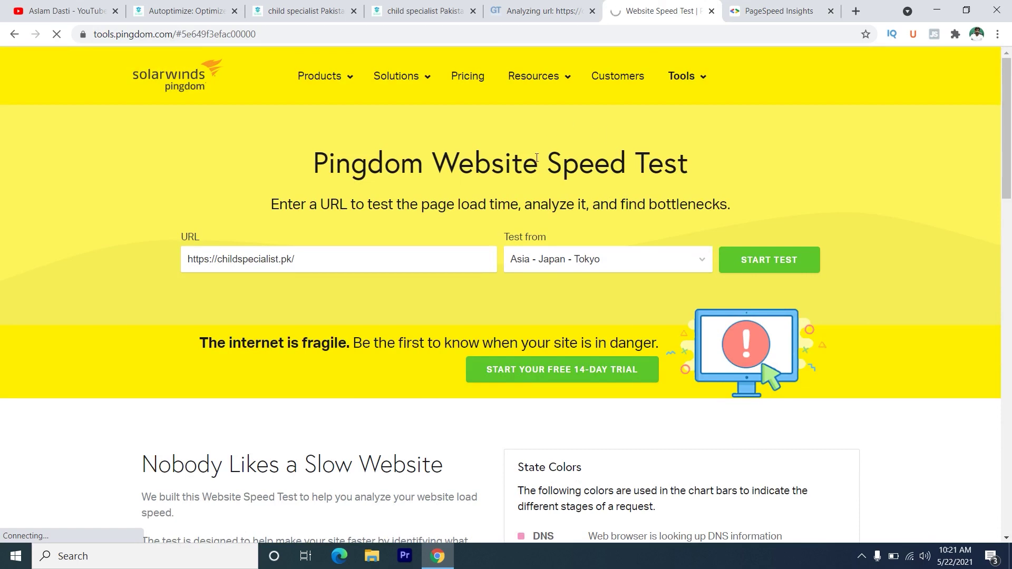
pyautogui.click(540, 10)
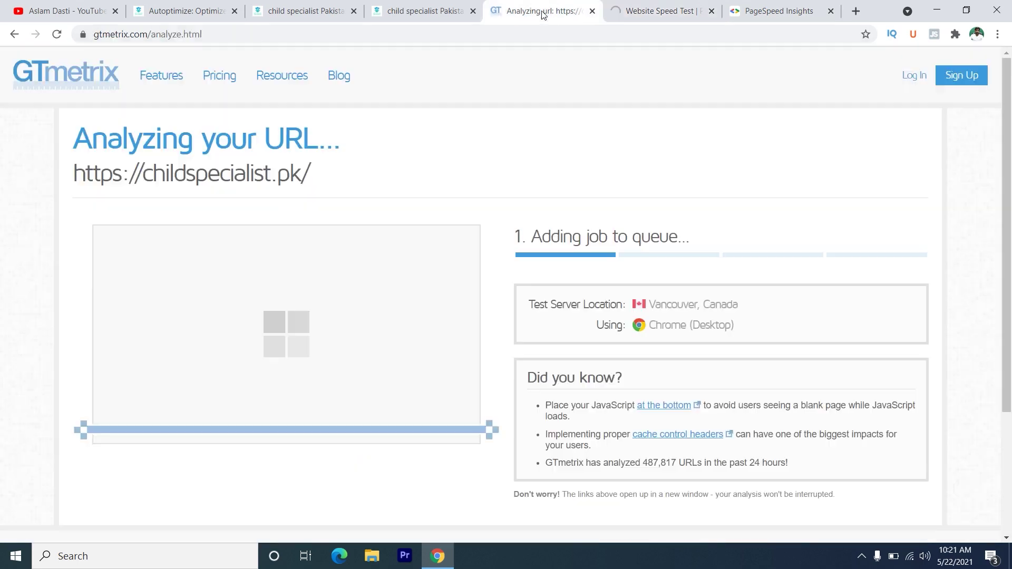
pyautogui.click(782, 8)
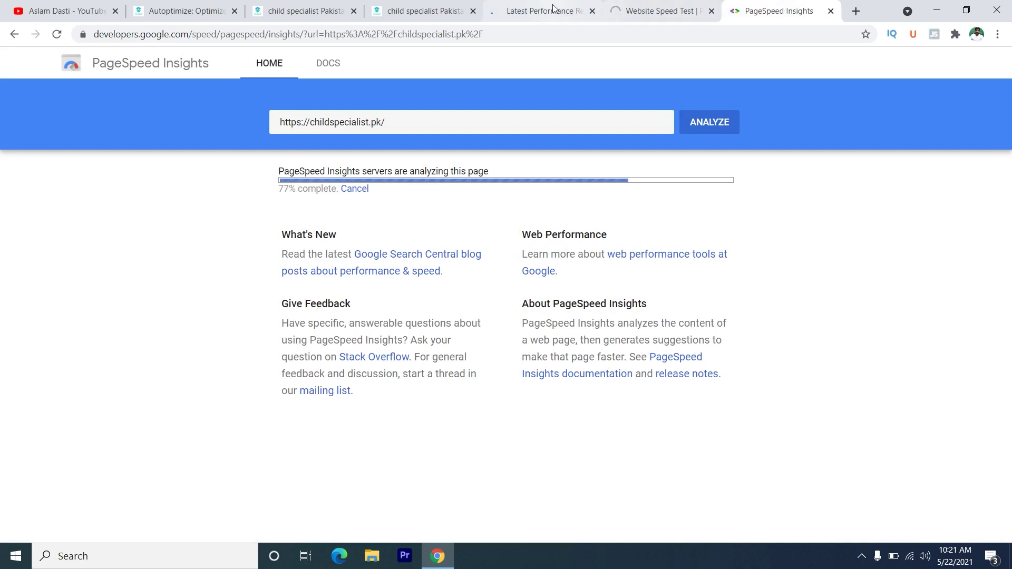
pyautogui.click(551, 10)
pyautogui.click(655, 17)
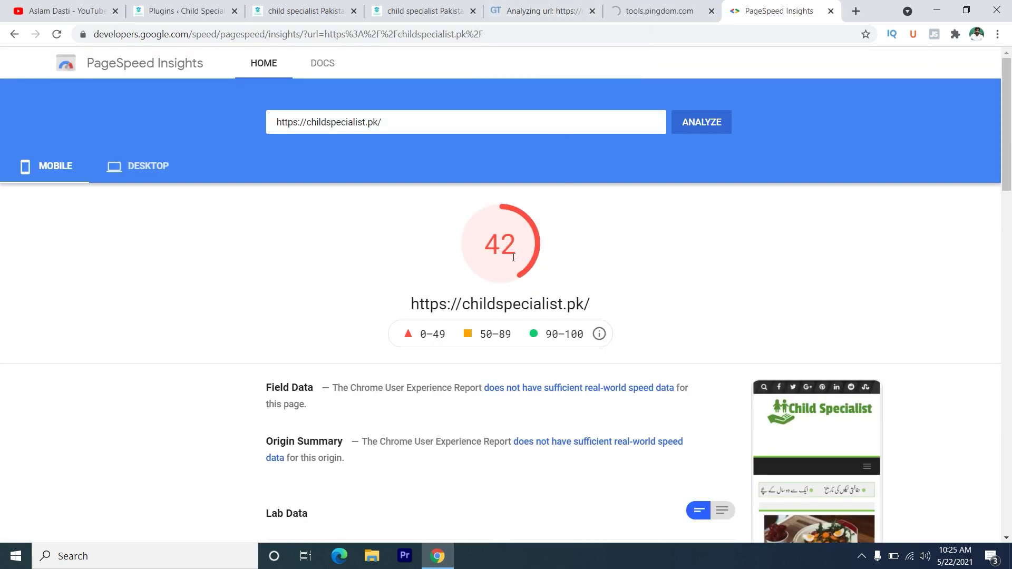
# Review the desktop result in PageSpeed Insights and the new GTmetrix report's grade and speed visualization, and return to the Pingdom page
pyautogui.click(150, 168)
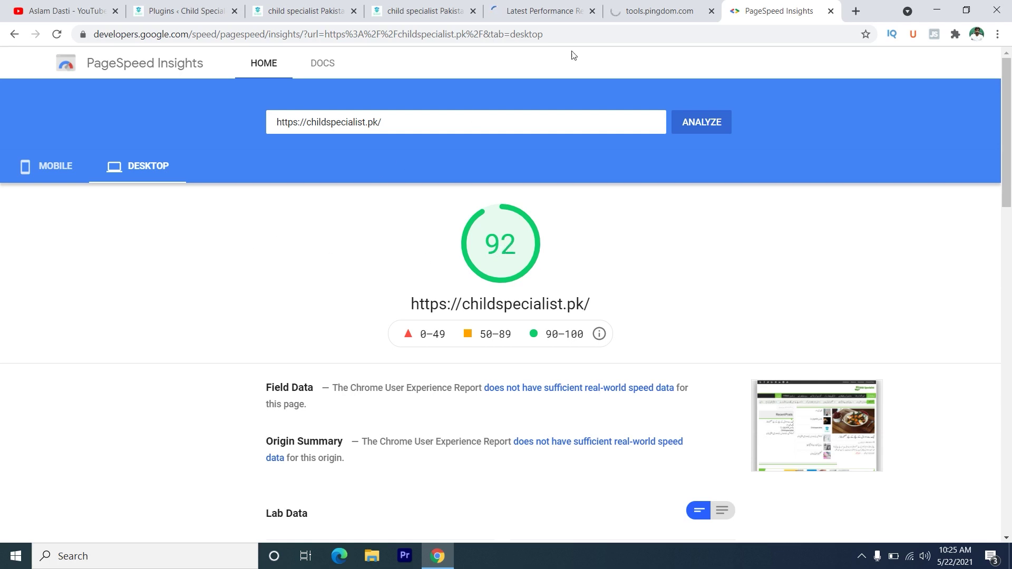
pyautogui.click(546, 14)
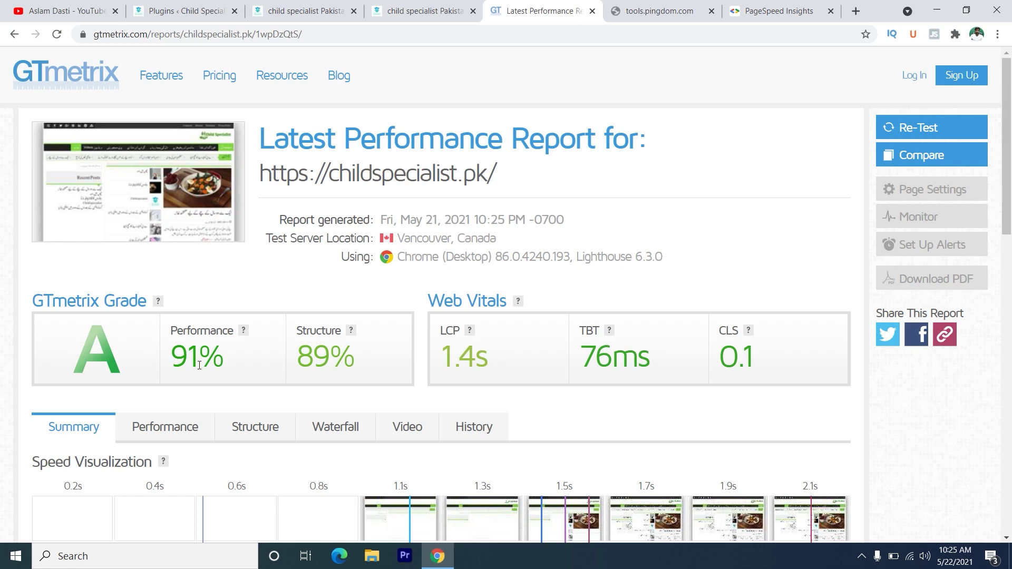
pyautogui.scroll(-2, 263, 363)
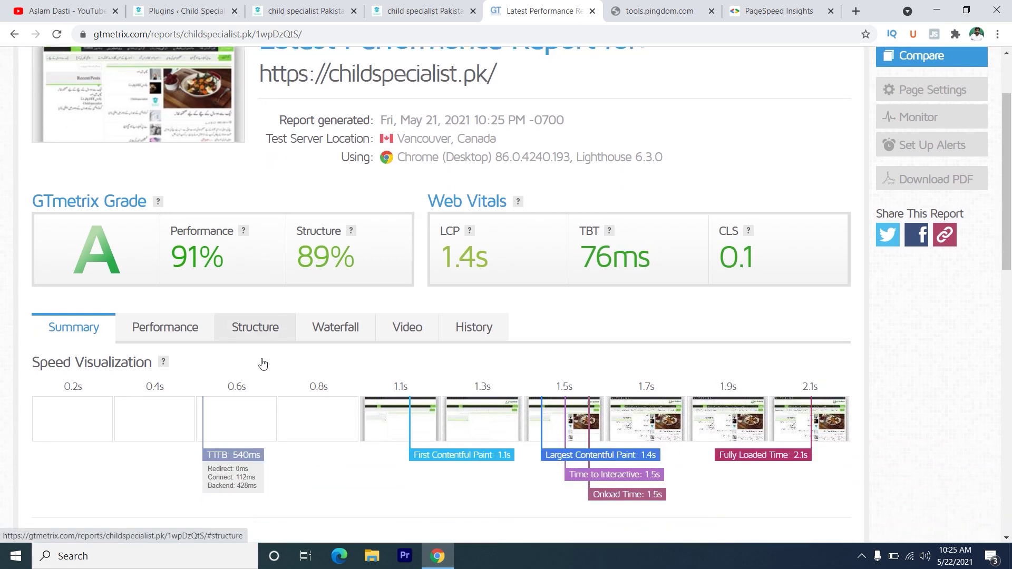
pyautogui.click(656, 10)
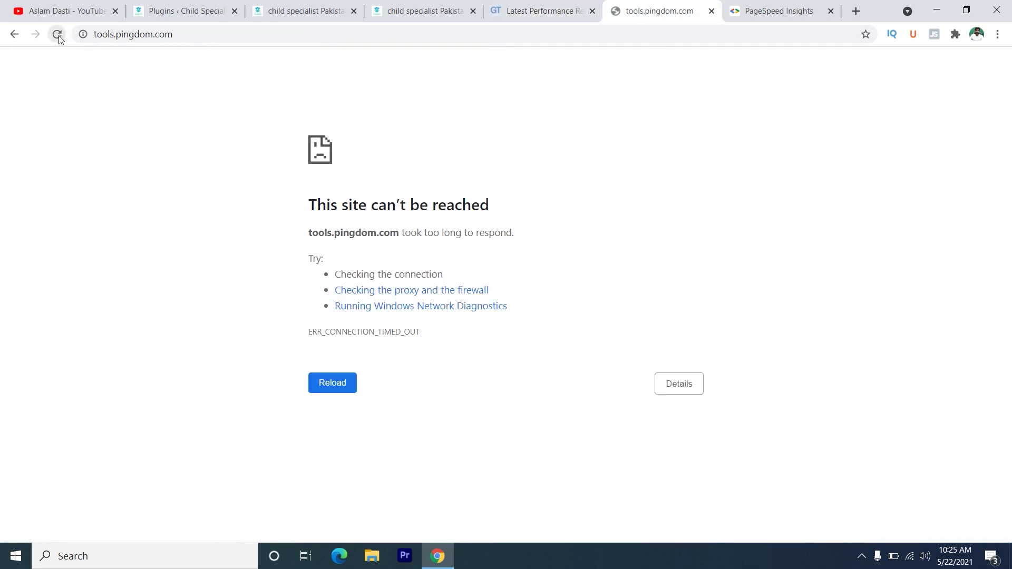